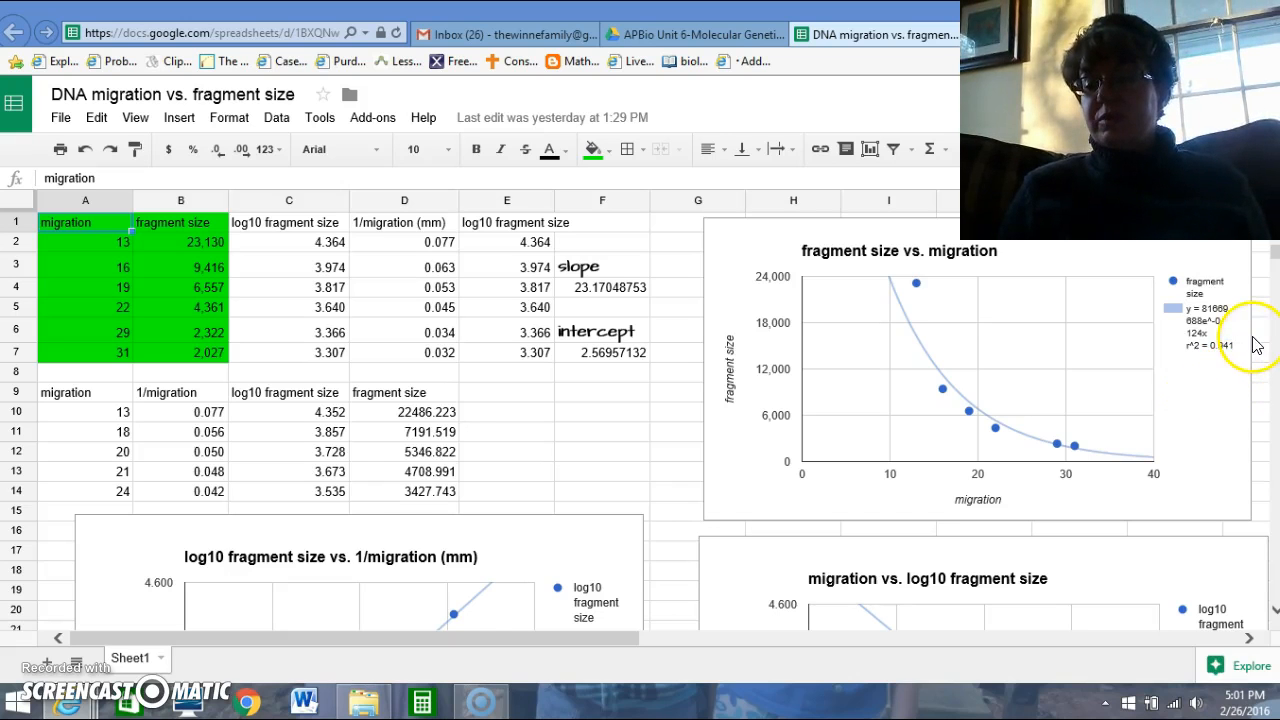
Look over the charts in the DNA migration vs. fragment size spreadsheet, and switch to the DNA gel electrophoresis analysis spreadsheet.
scroll(1274, 260, "down", 5)
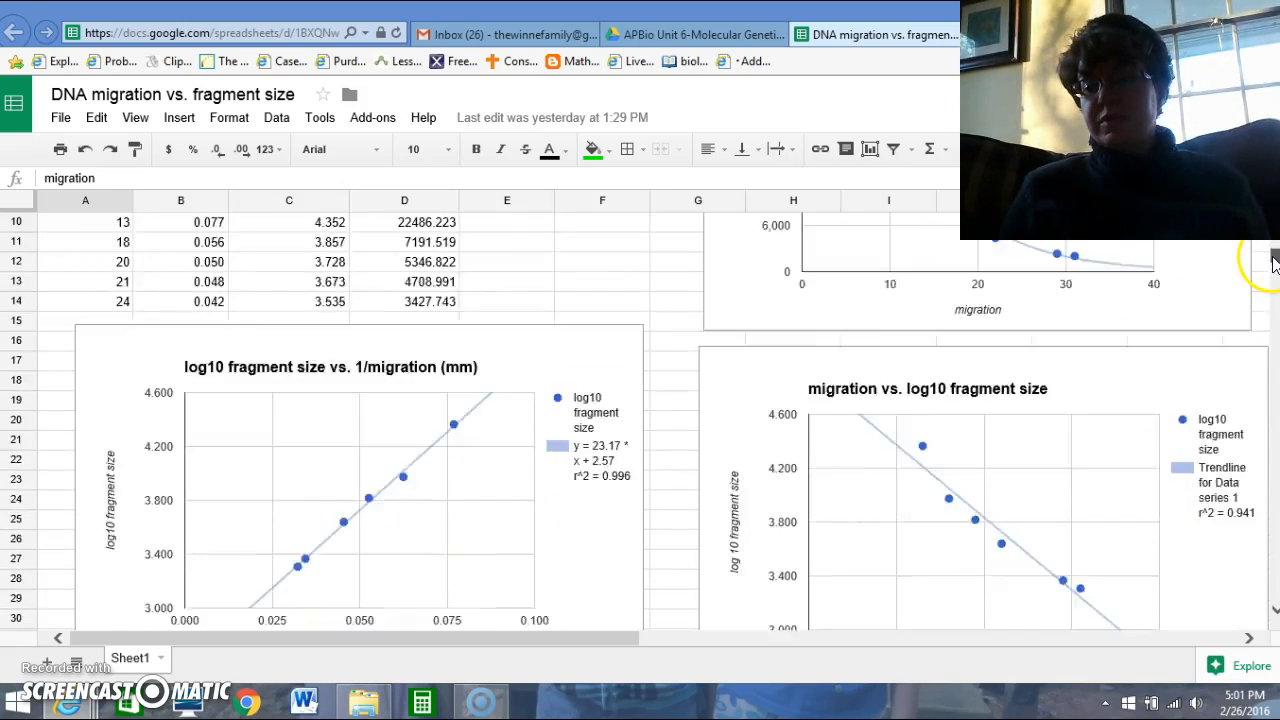
scroll(1274, 260, "up", 2)
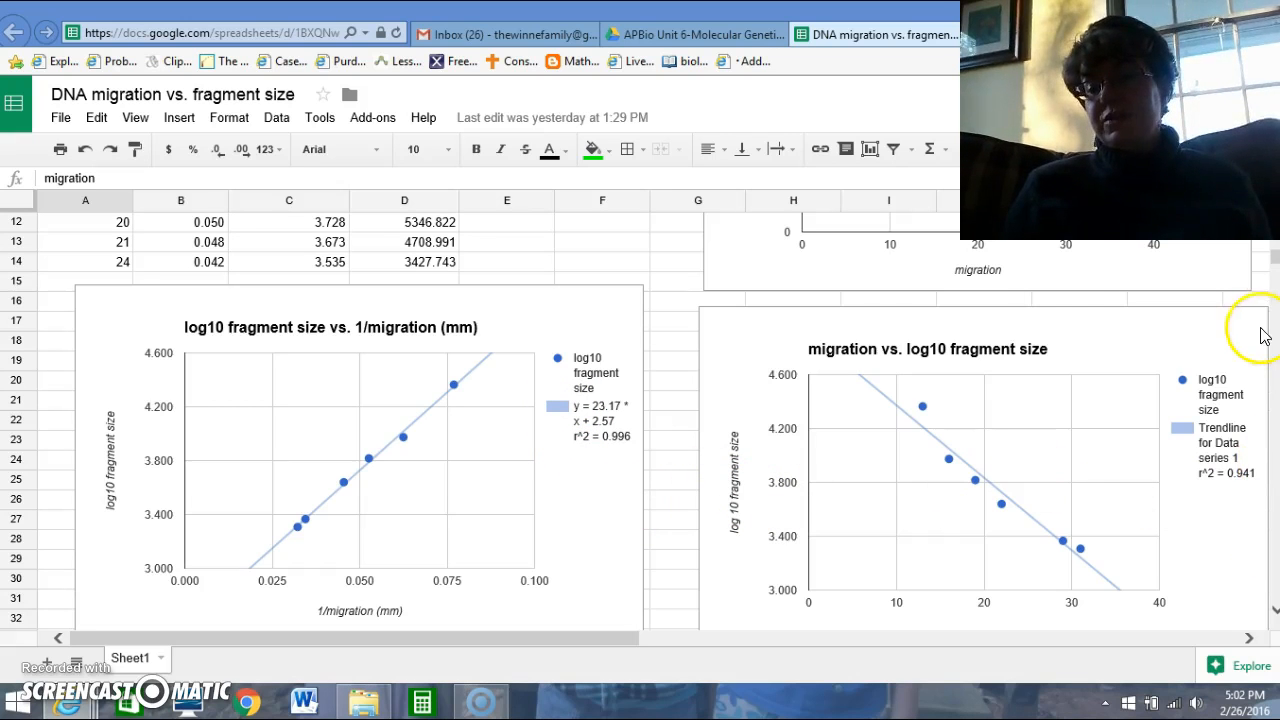
left_click_drag(1274, 265, 1274, 255)
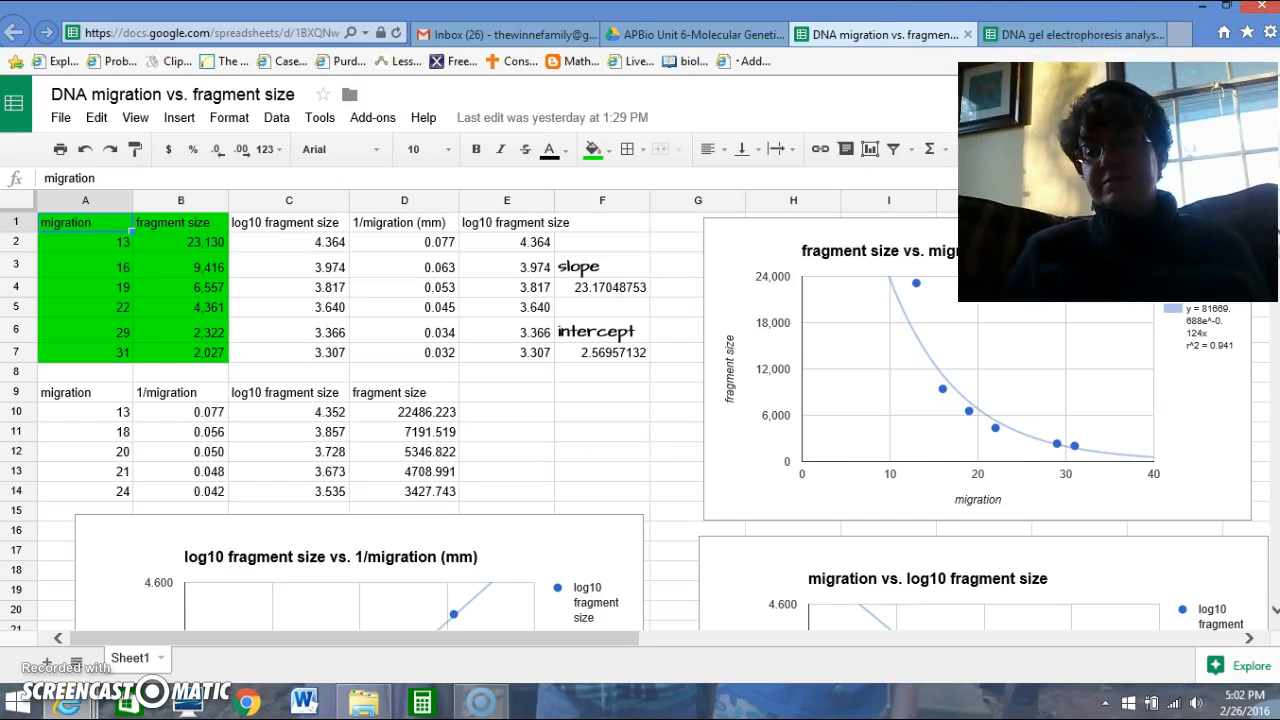
left_click(1095, 36)
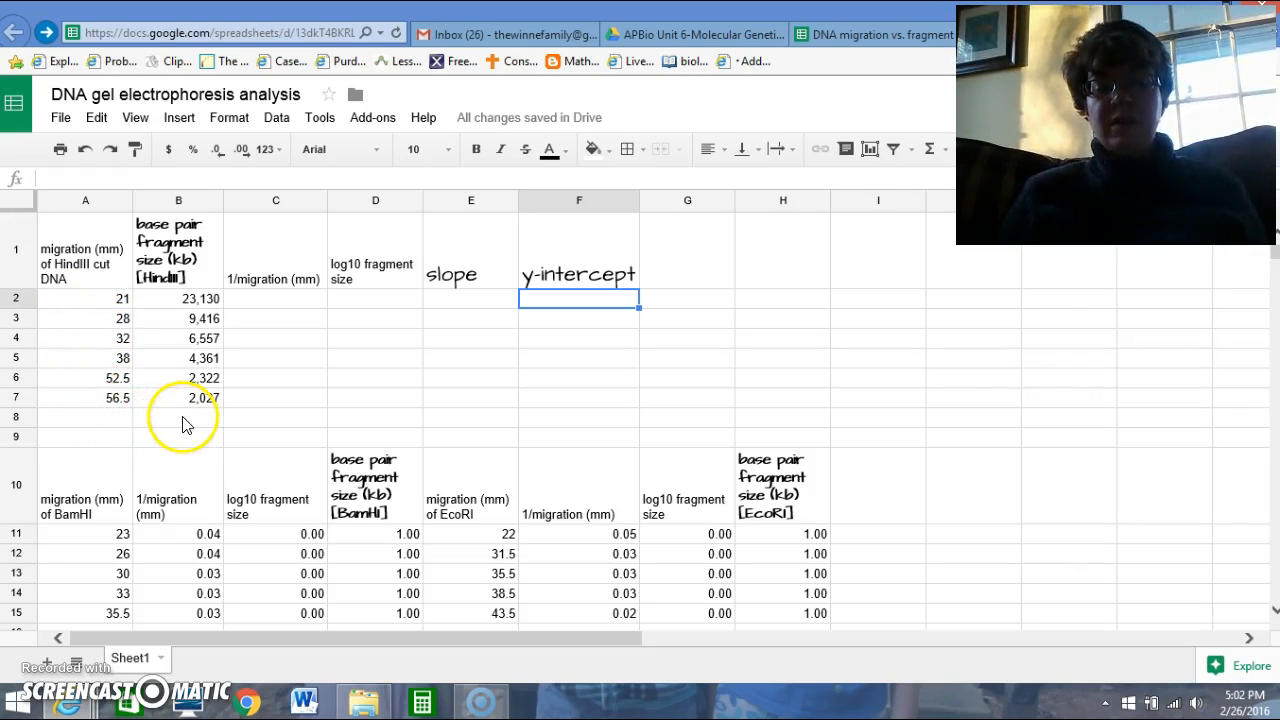
Calculate 1/migration for the HindIII fragments with =1/A2 in C2, and fill the formula through C7.
left_click(285, 310)
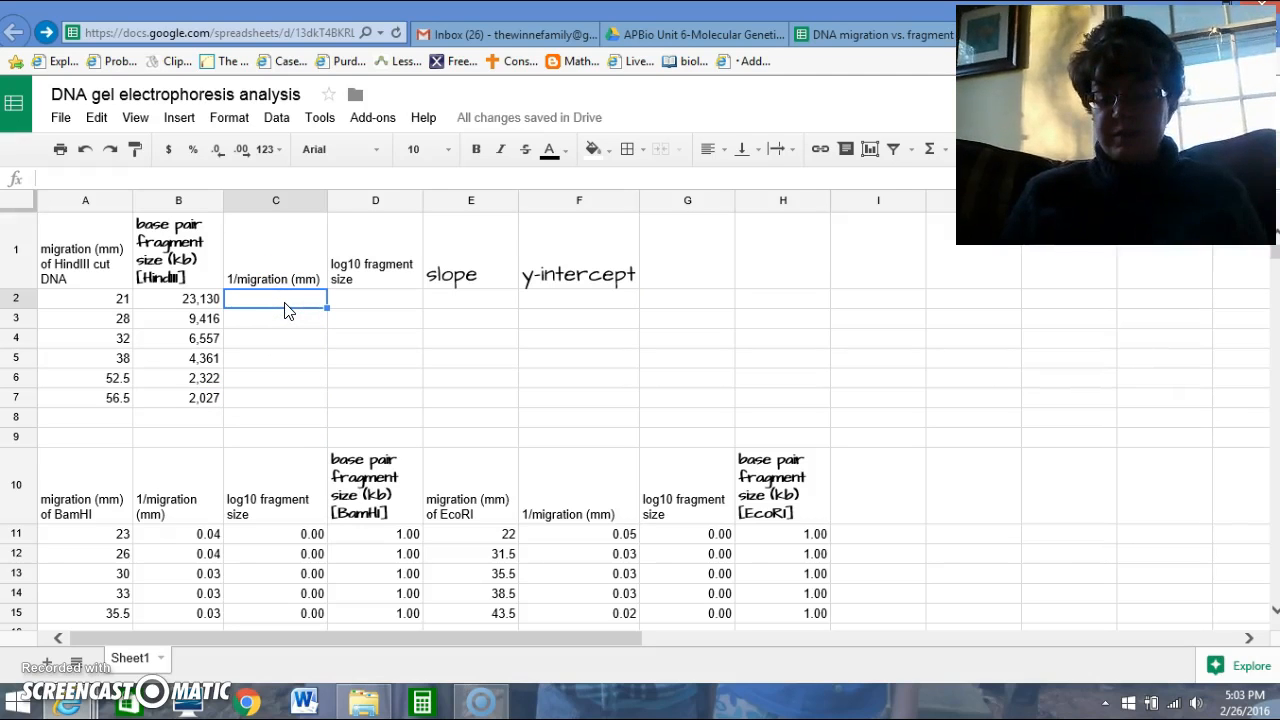
type("=")
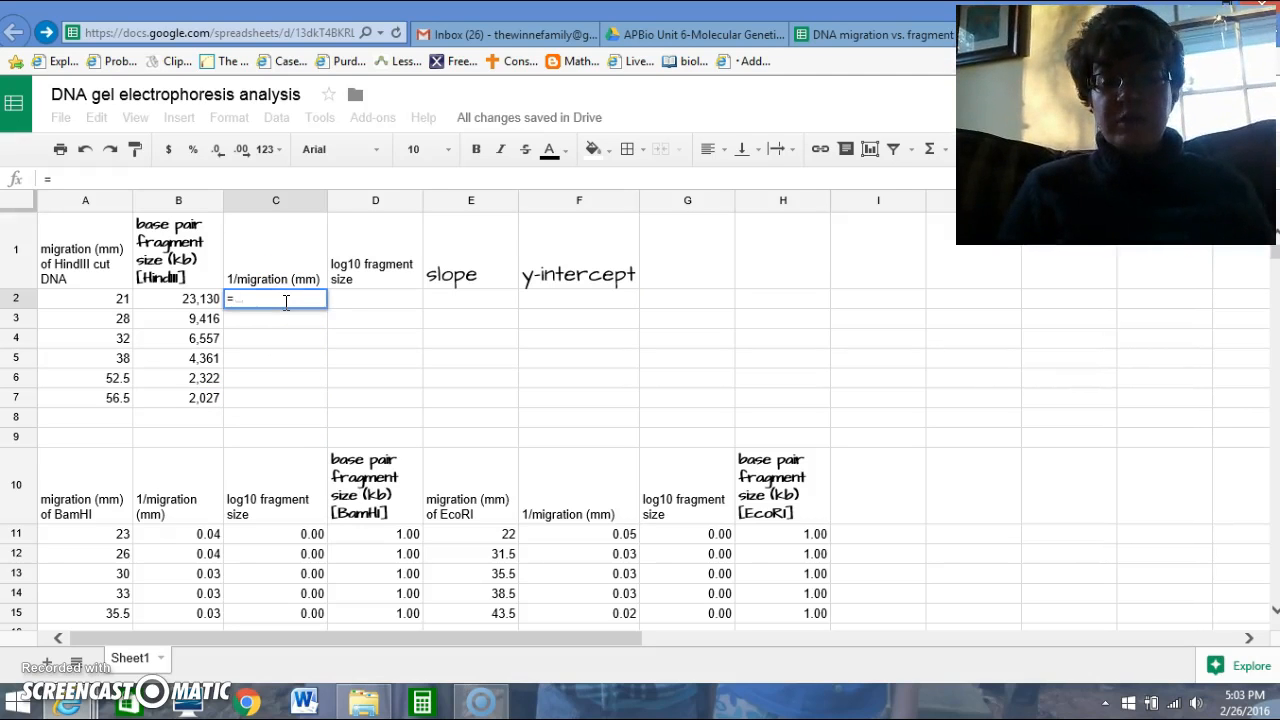
type("1/")
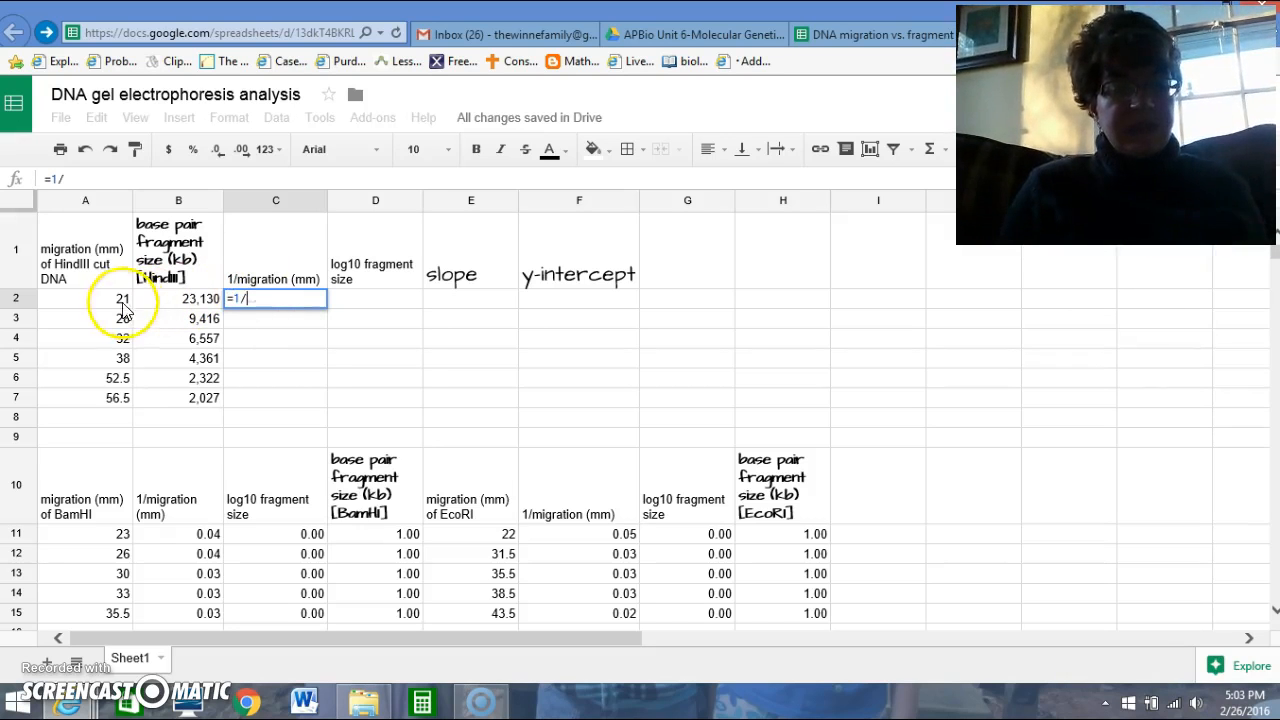
left_click(105, 300)
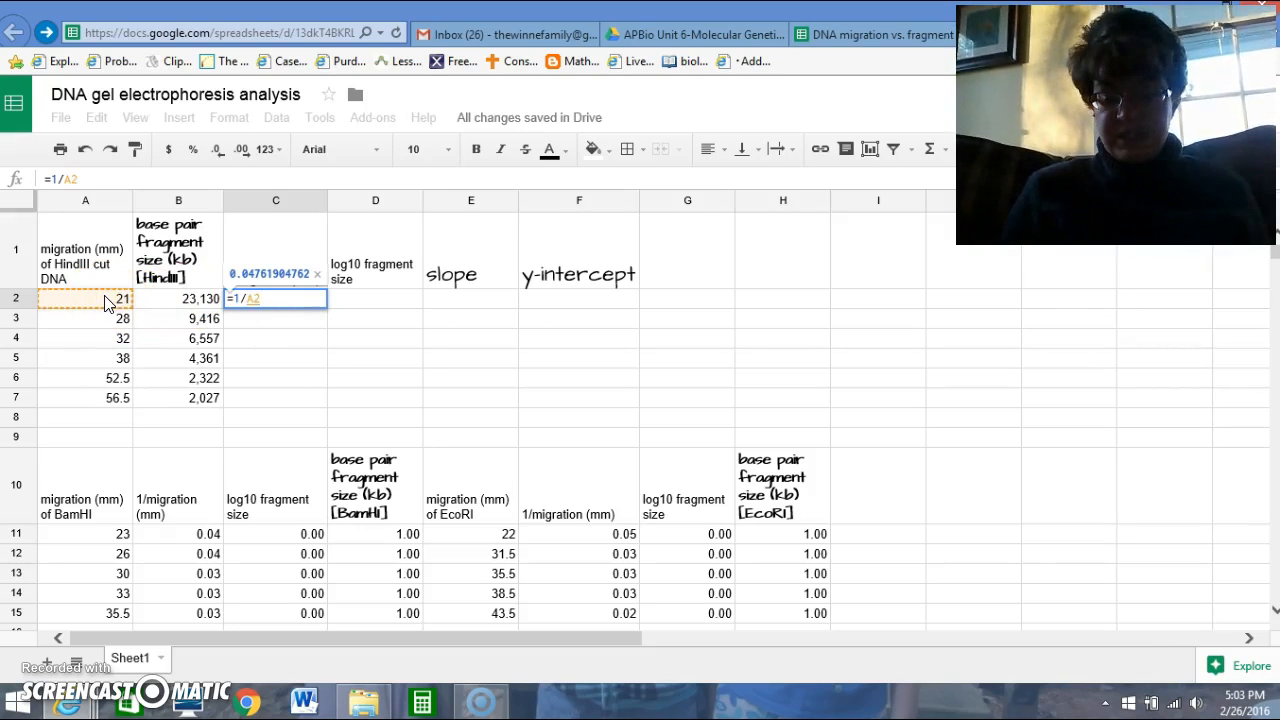
key("Return")
left_click(300, 300)
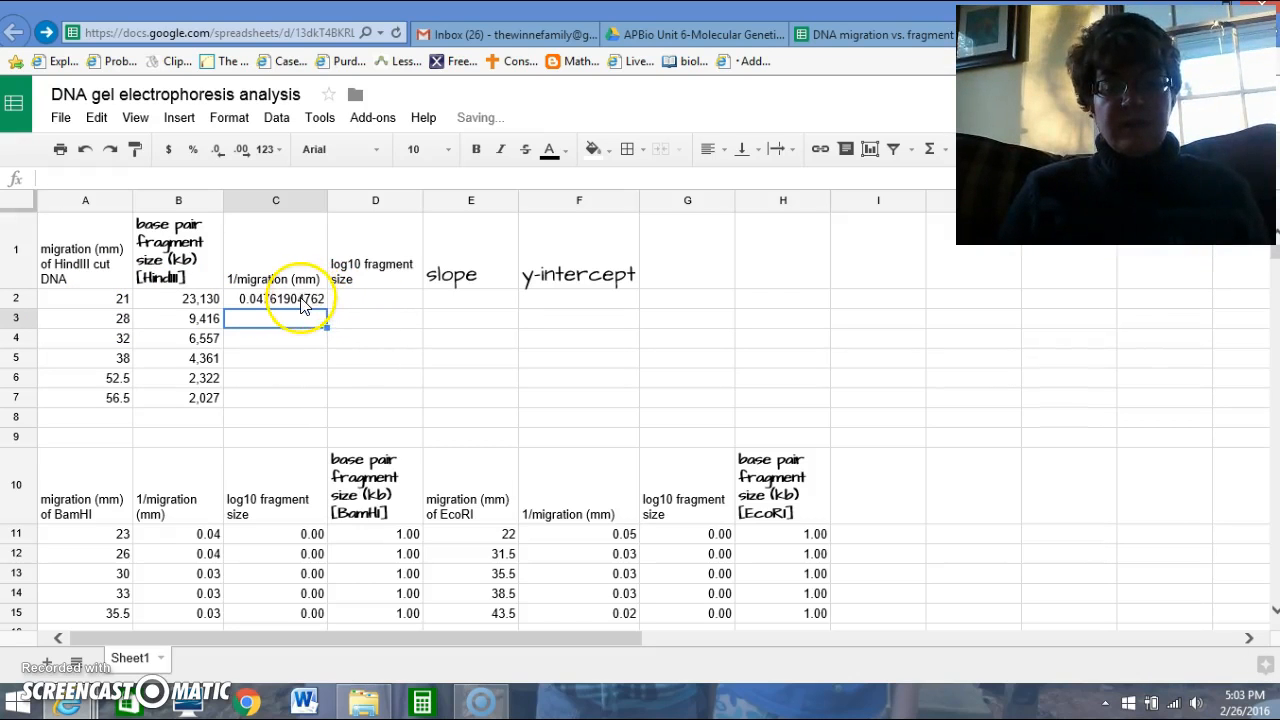
left_click_drag(327, 307, 328, 395)
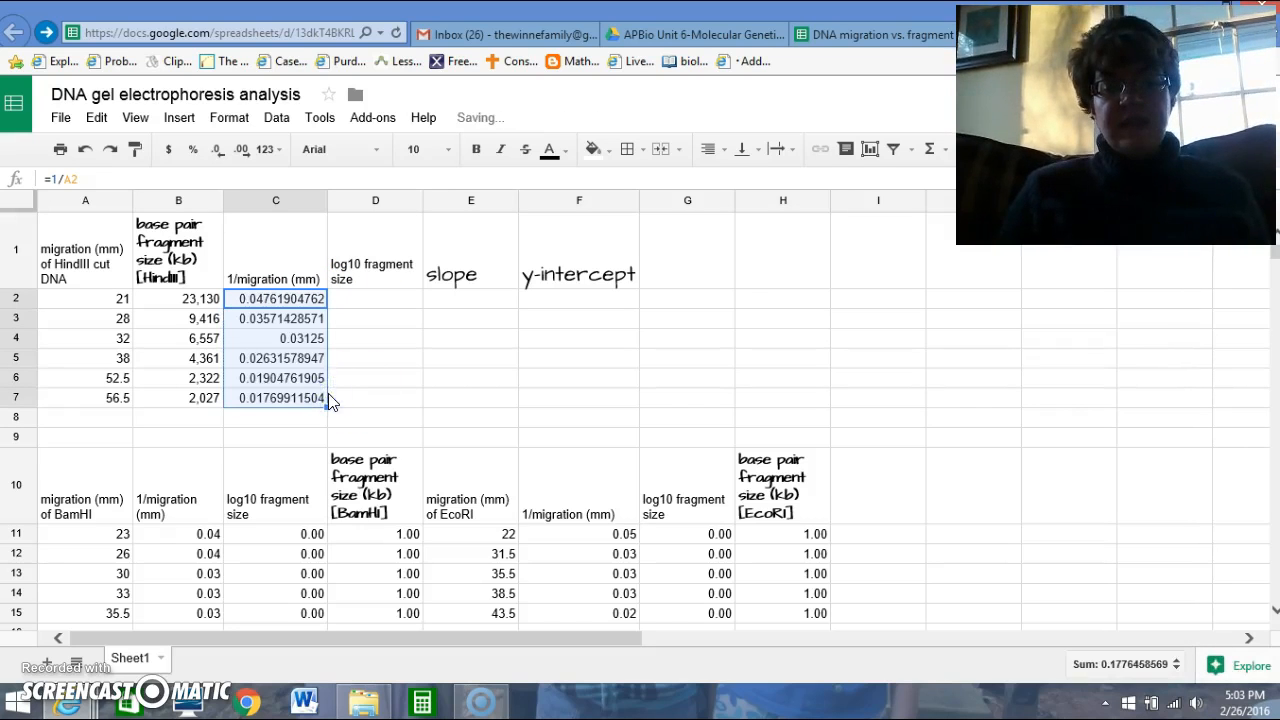
Calculate the log10 fragment sizes for HindIII with =LOG10(B2) in D2, and fill the formula through D7.
left_click(389, 306)
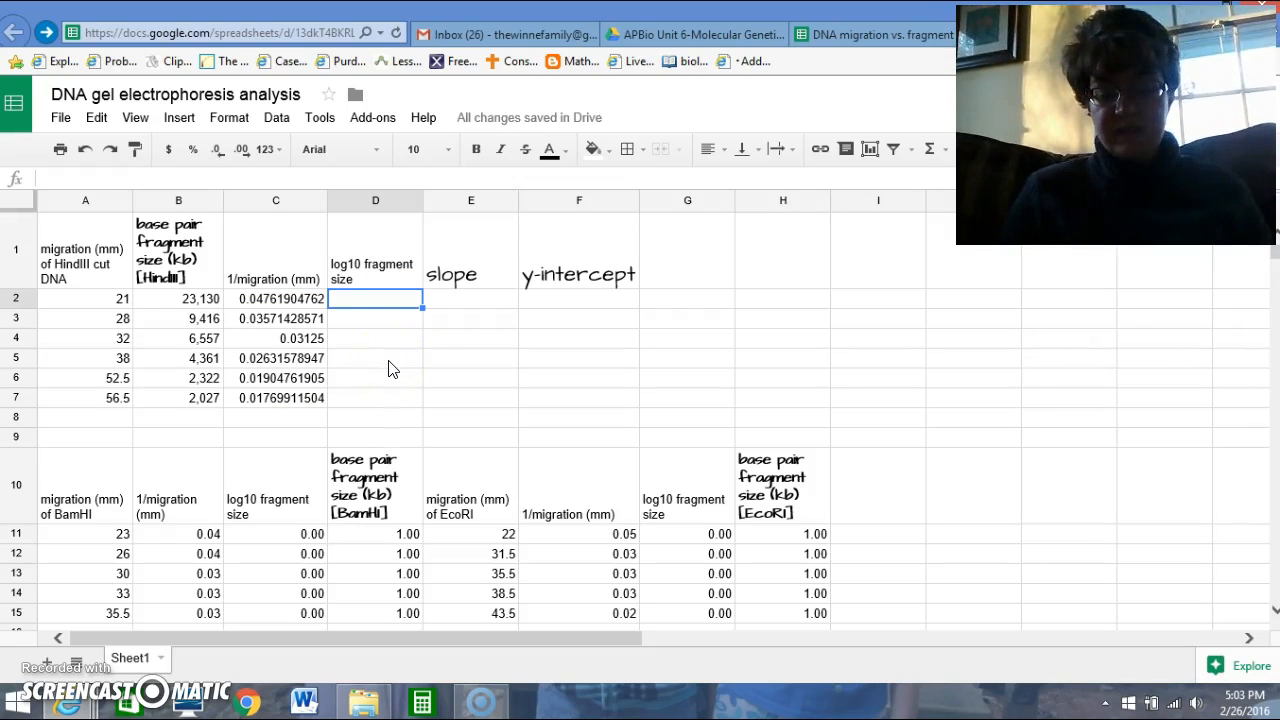
type("=")
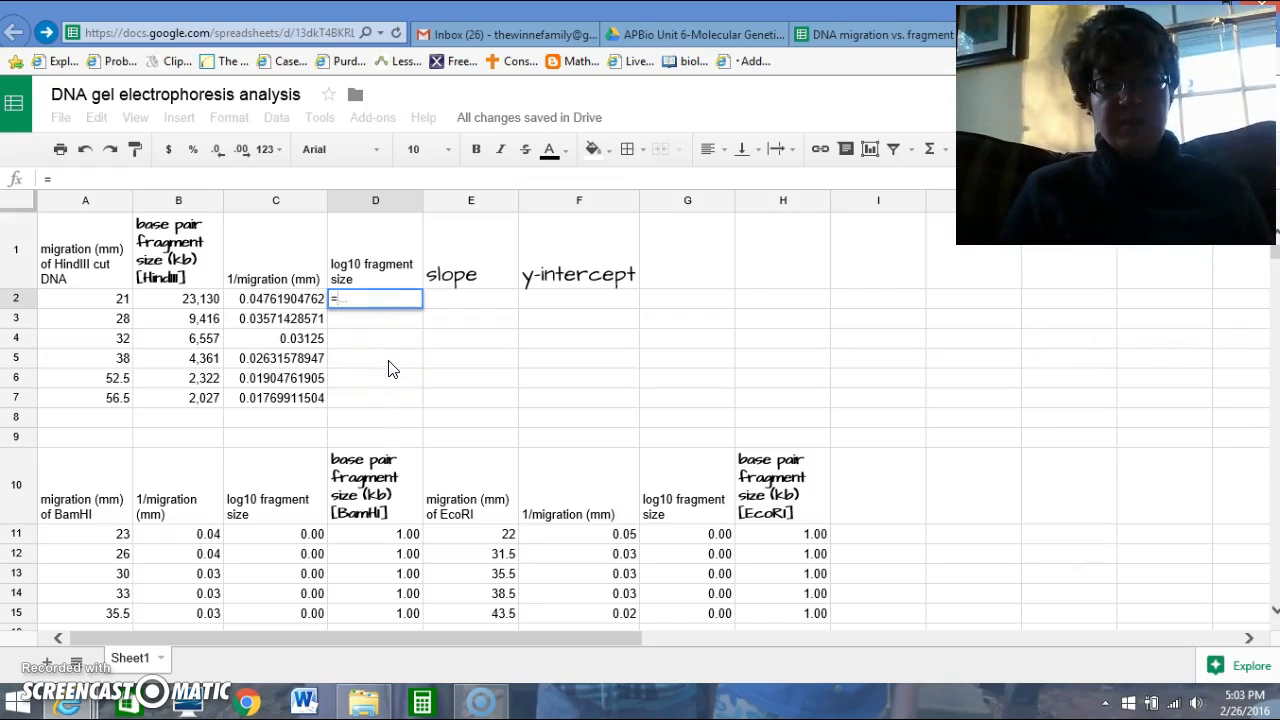
type("log")
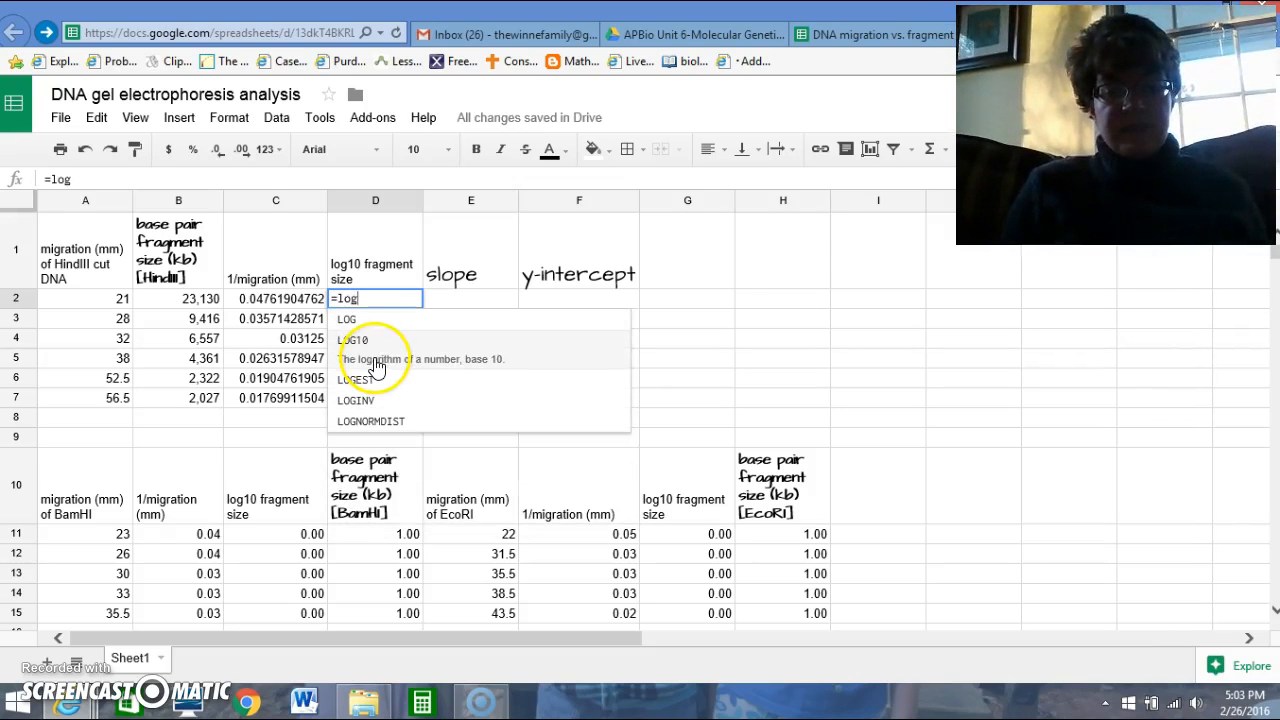
left_click(372, 347)
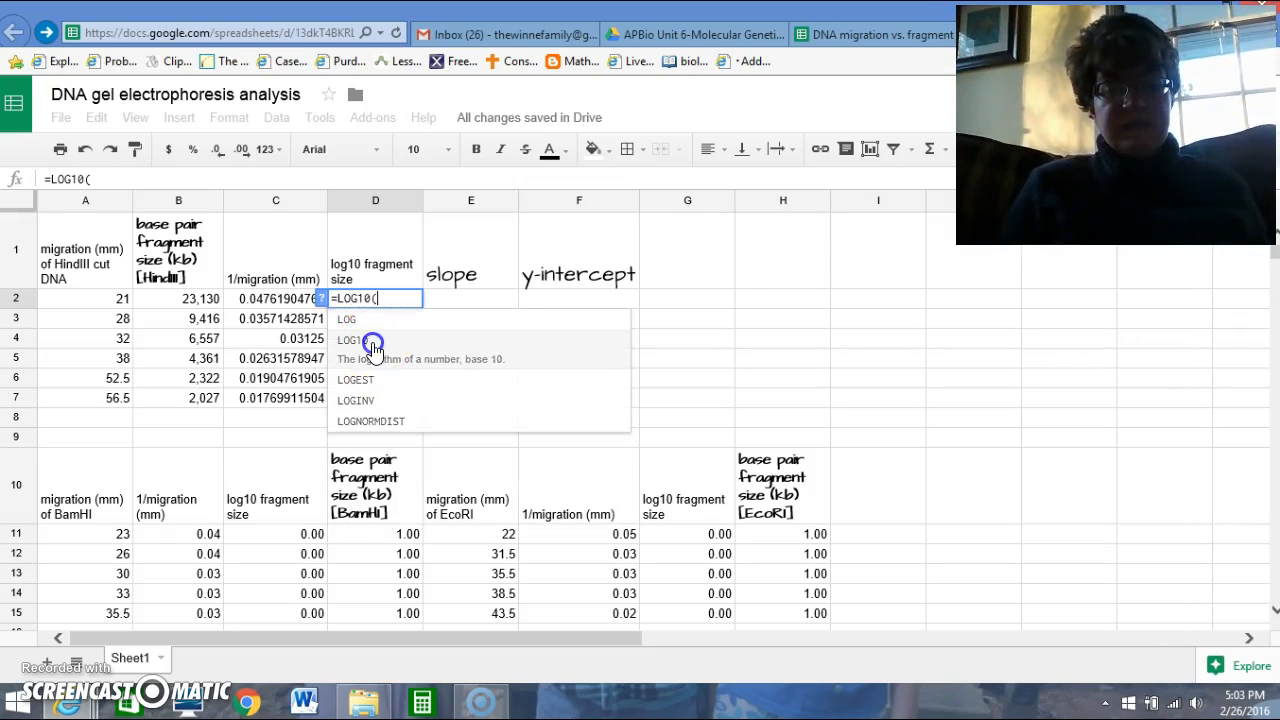
left_click(193, 299)
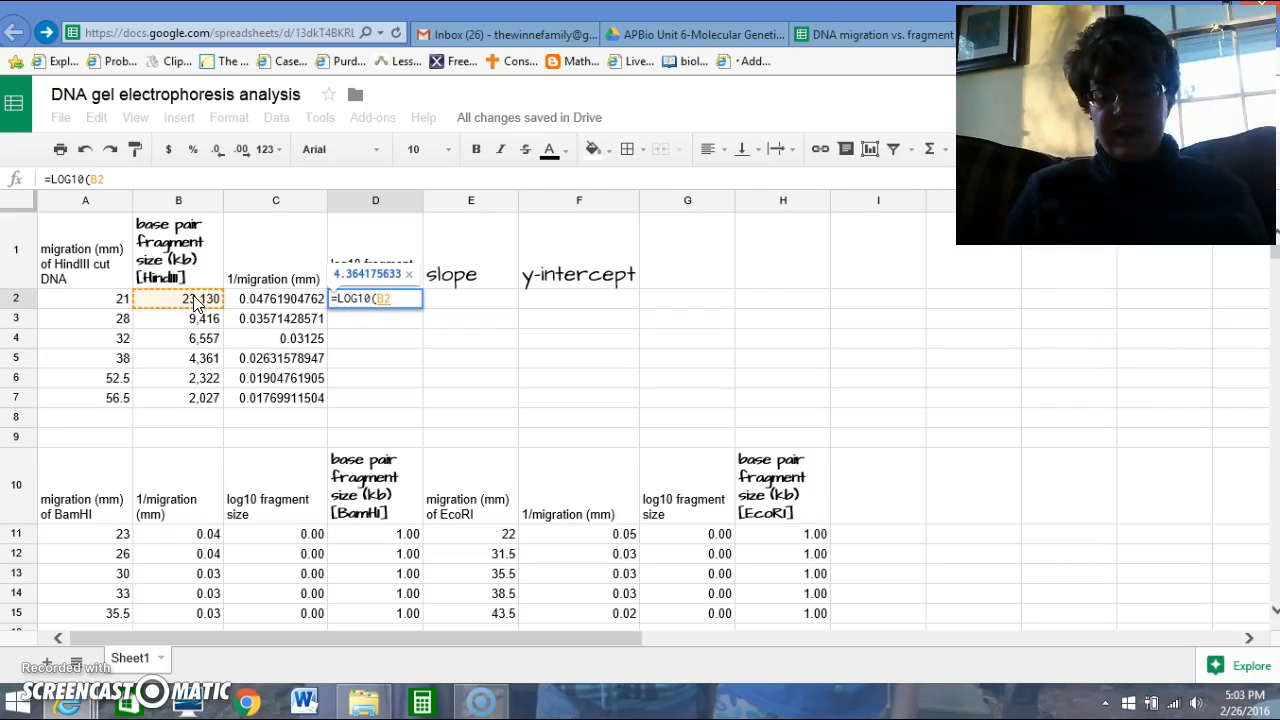
key("Return")
left_click(359, 322)
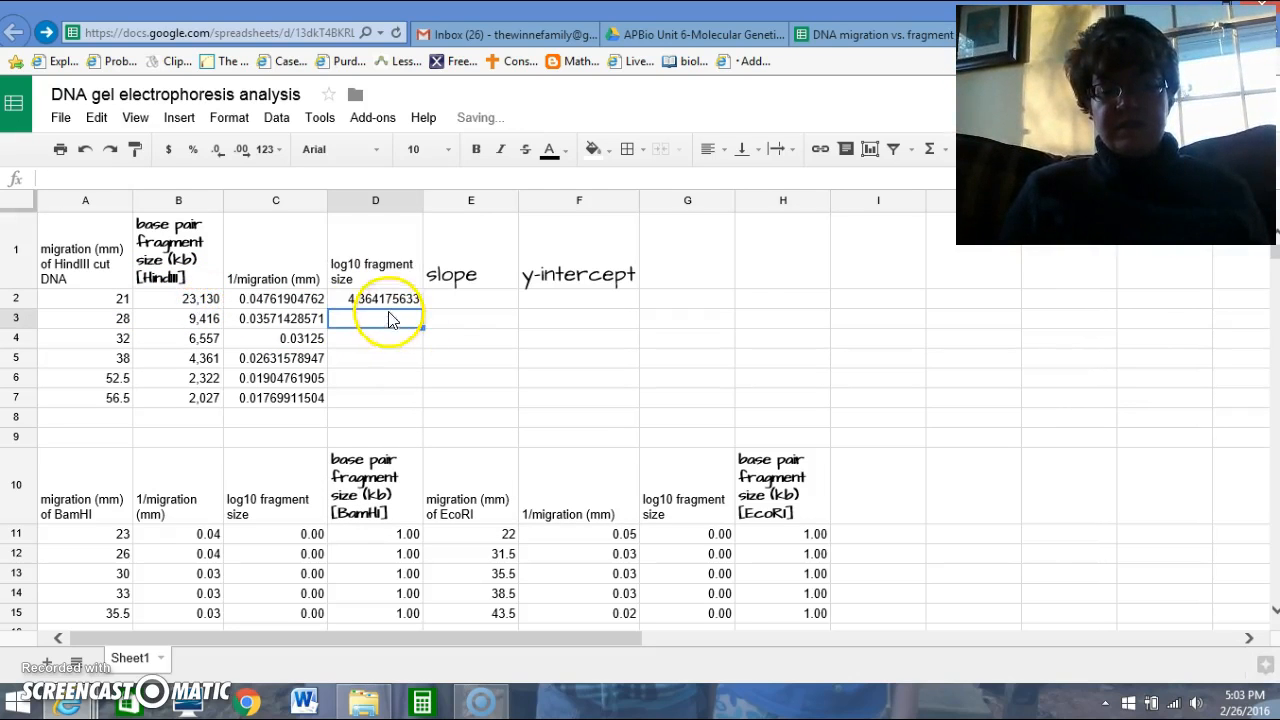
left_click(392, 303)
left_click_drag(423, 308, 421, 400)
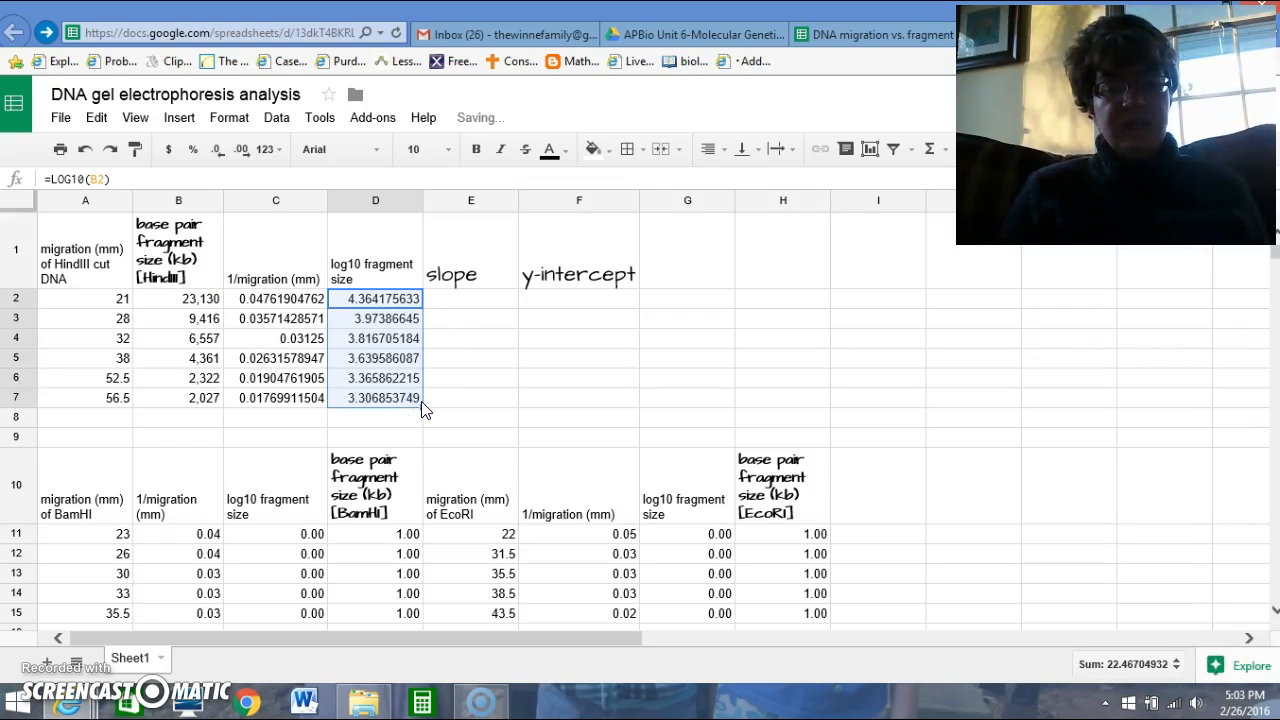
Calculate the slope in E2 with the SLOPE function, using D2:D7 as y-values and C2:C7 as x-values.
left_click(490, 302)
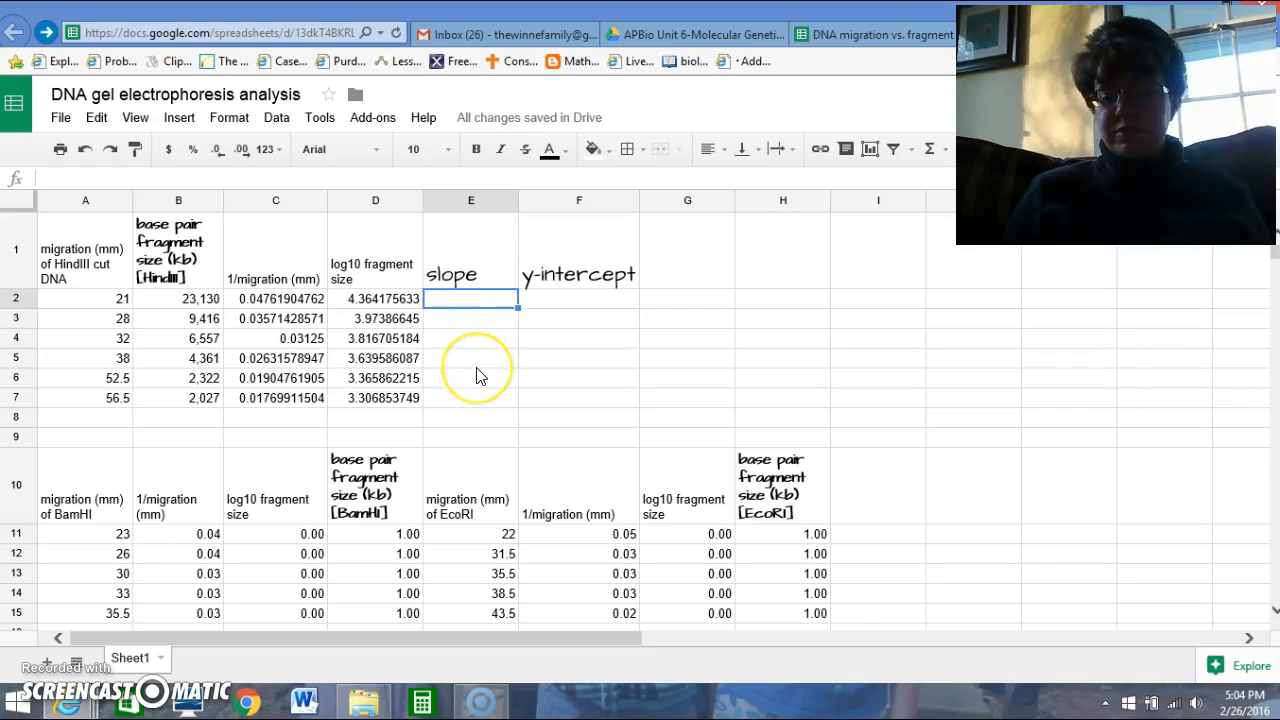
type("=")
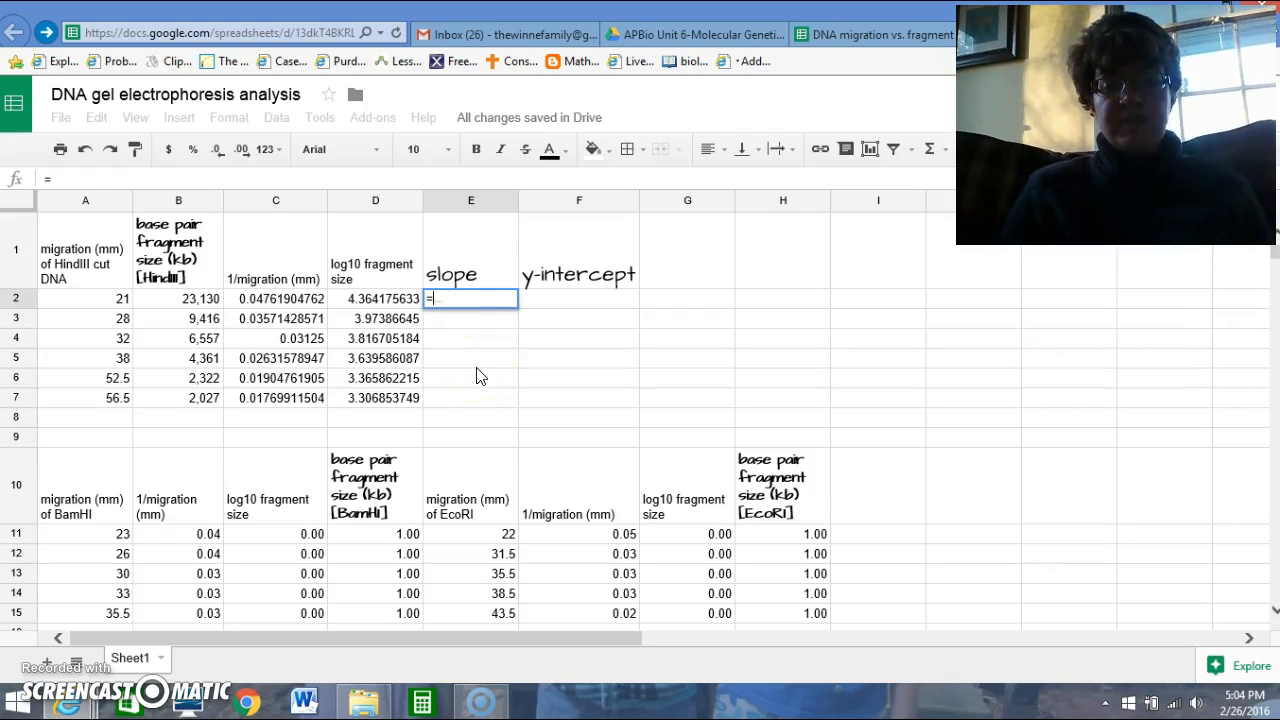
type("slop")
left_click(464, 320)
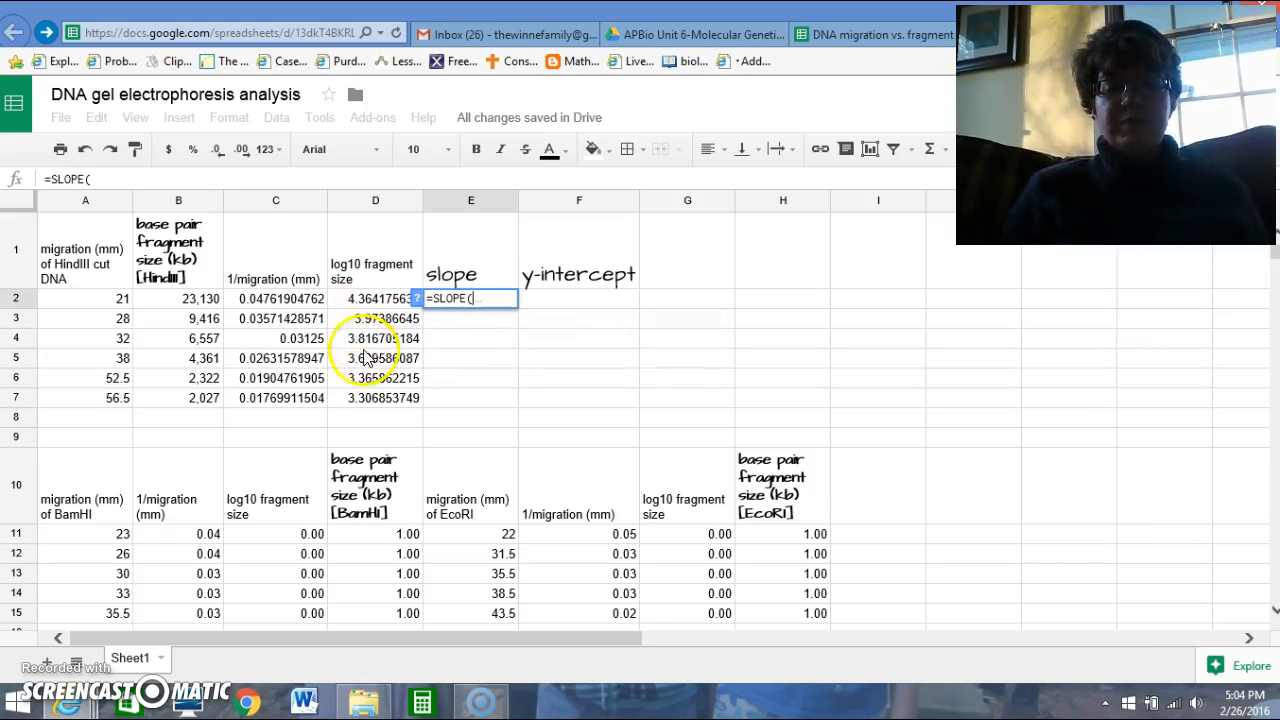
left_click_drag(366, 305, 374, 404)
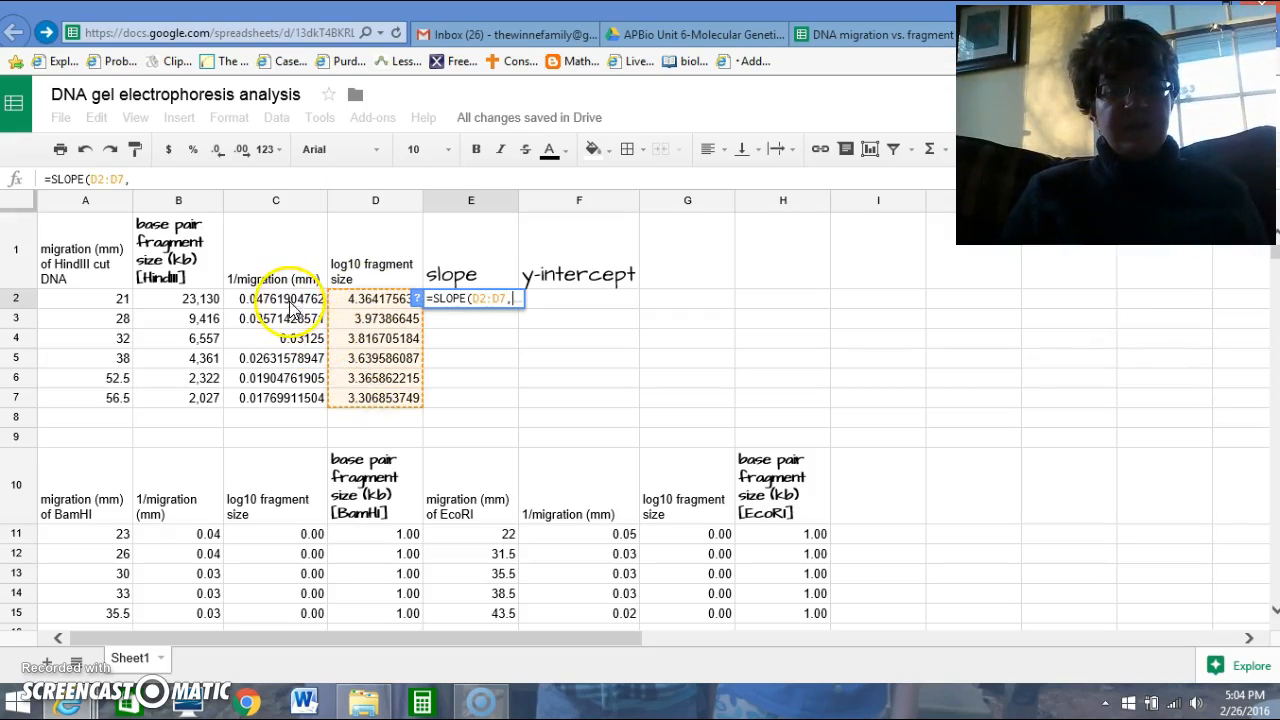
left_click_drag(275, 298, 292, 402)
key("Return")
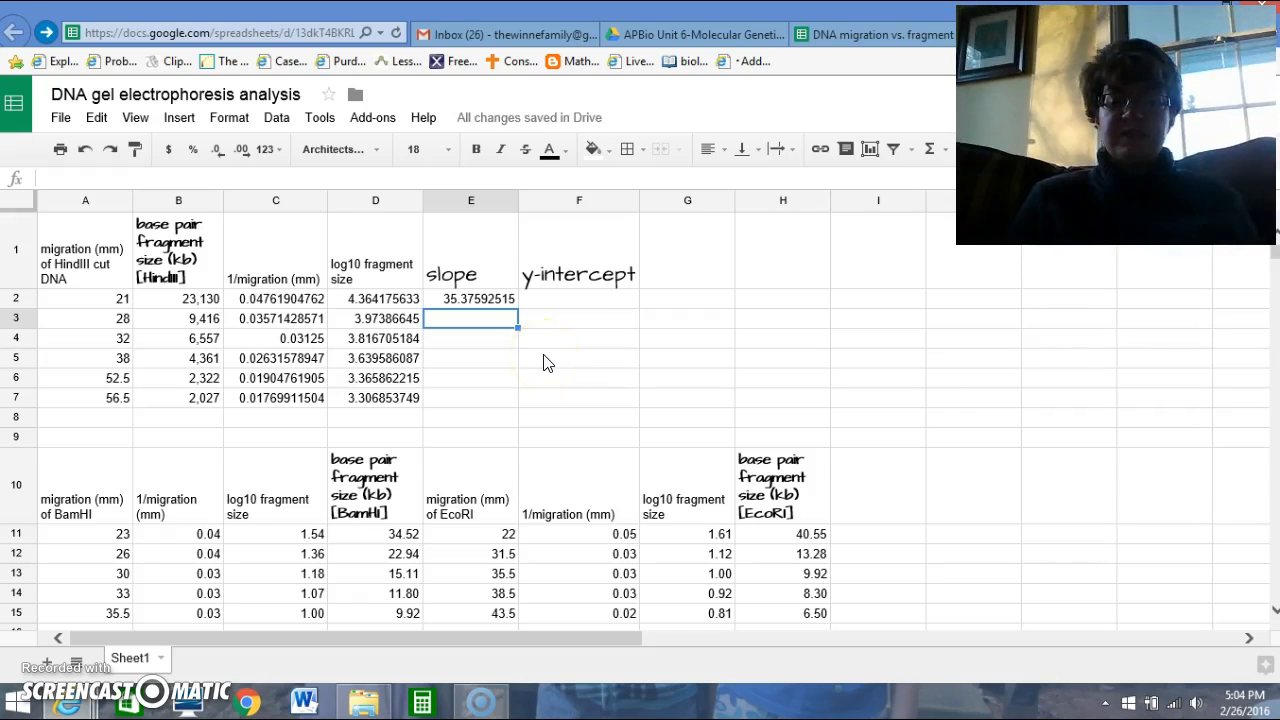
Calculate the y-intercept in F2 with the INTERCEPT function, using D2:D7 as y-values and C2:C7 as x-values.
left_click(586, 303)
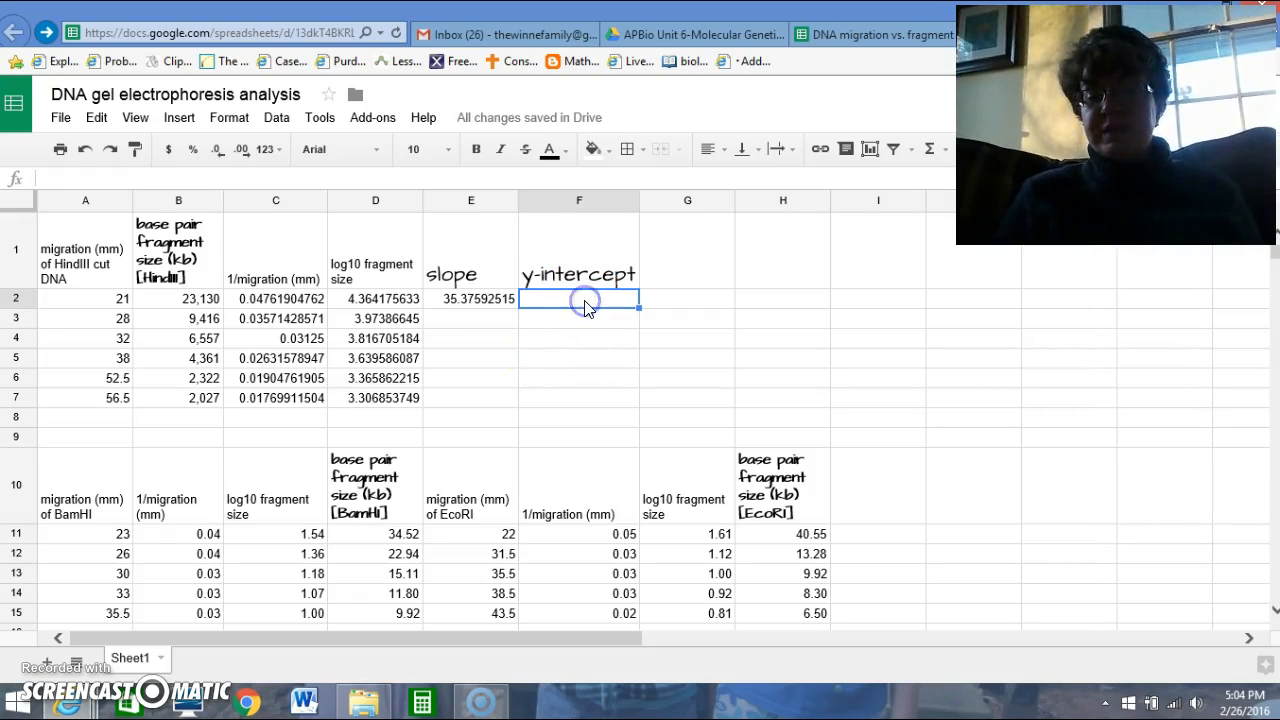
type("=")
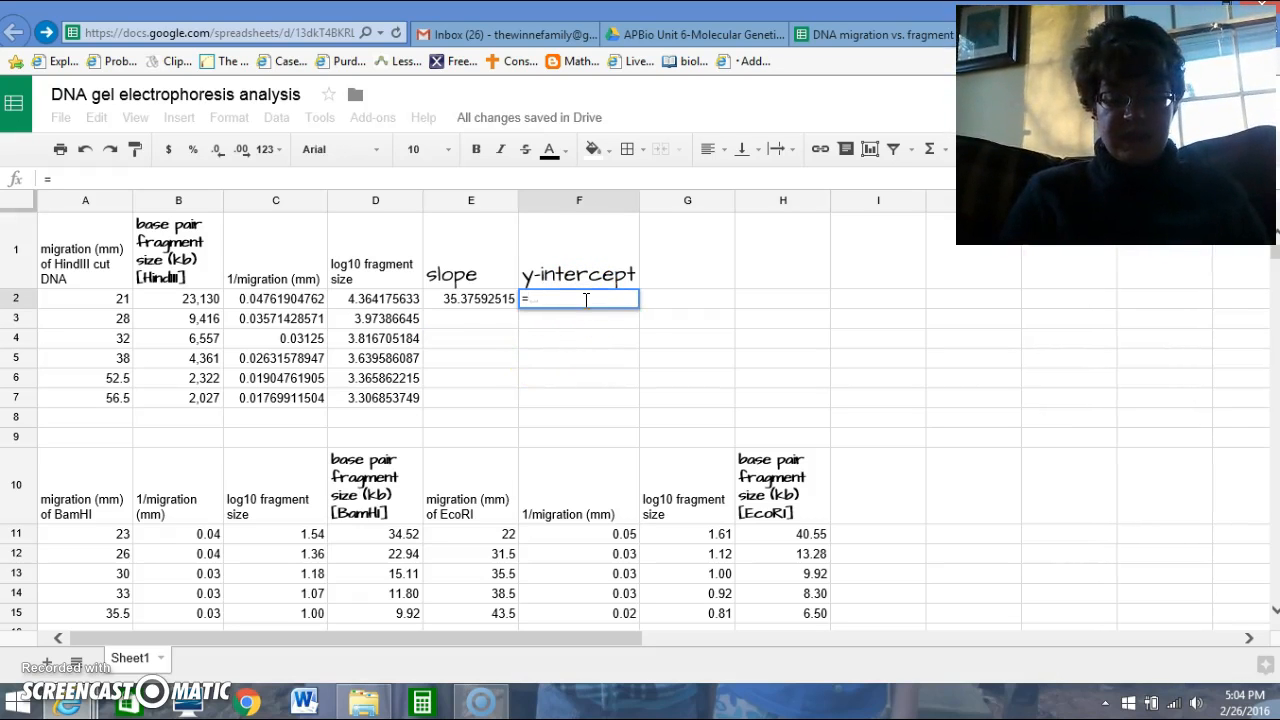
type("inter")
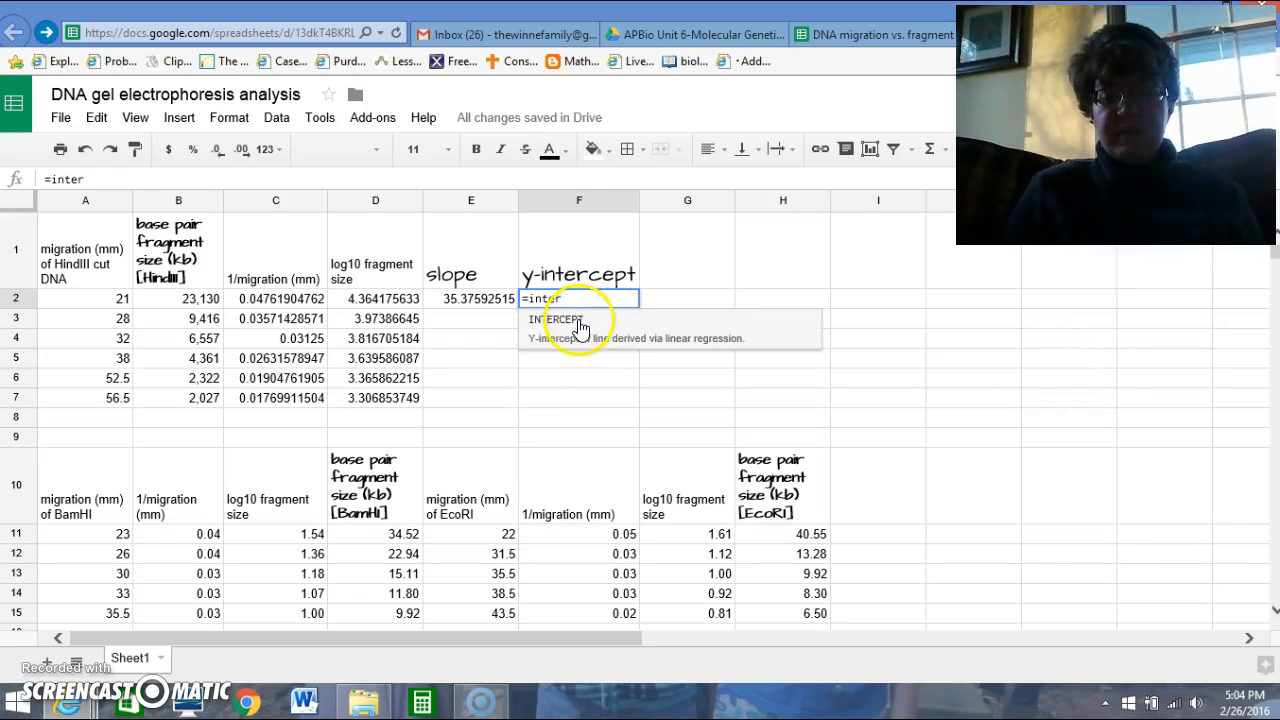
left_click(572, 320)
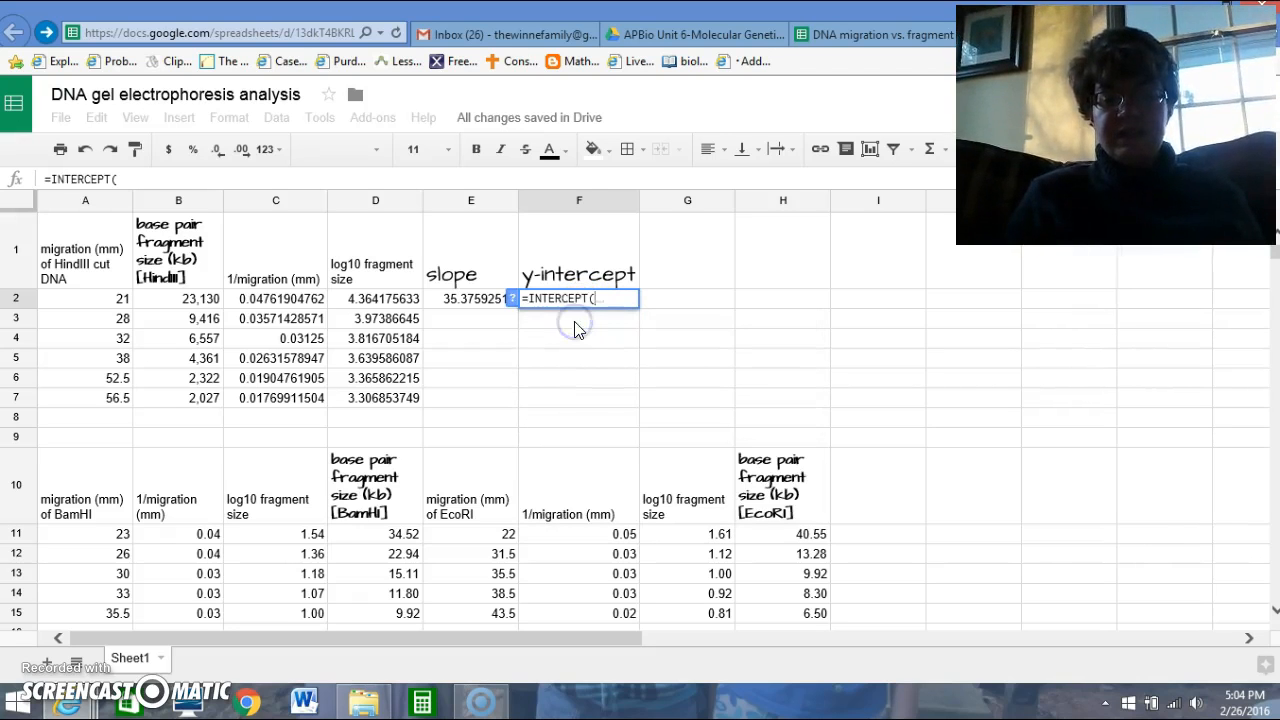
left_click_drag(368, 299, 391, 404)
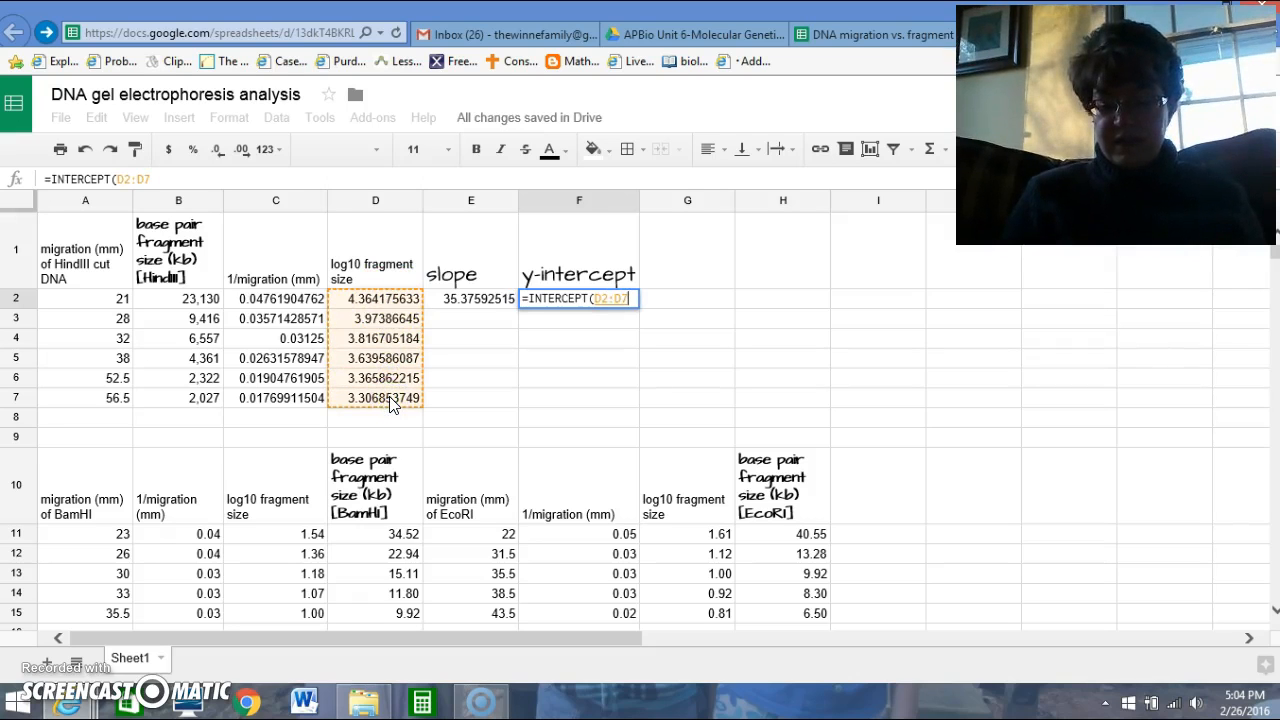
type(",")
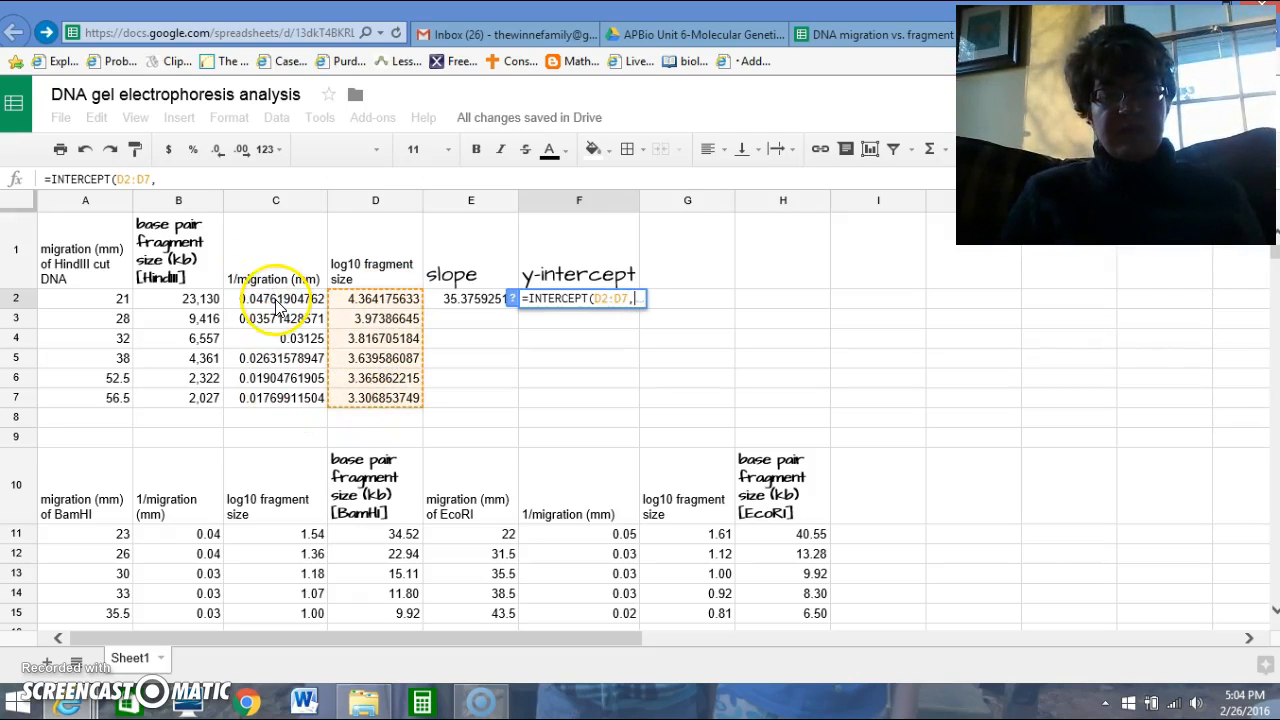
left_click_drag(271, 298, 286, 398)
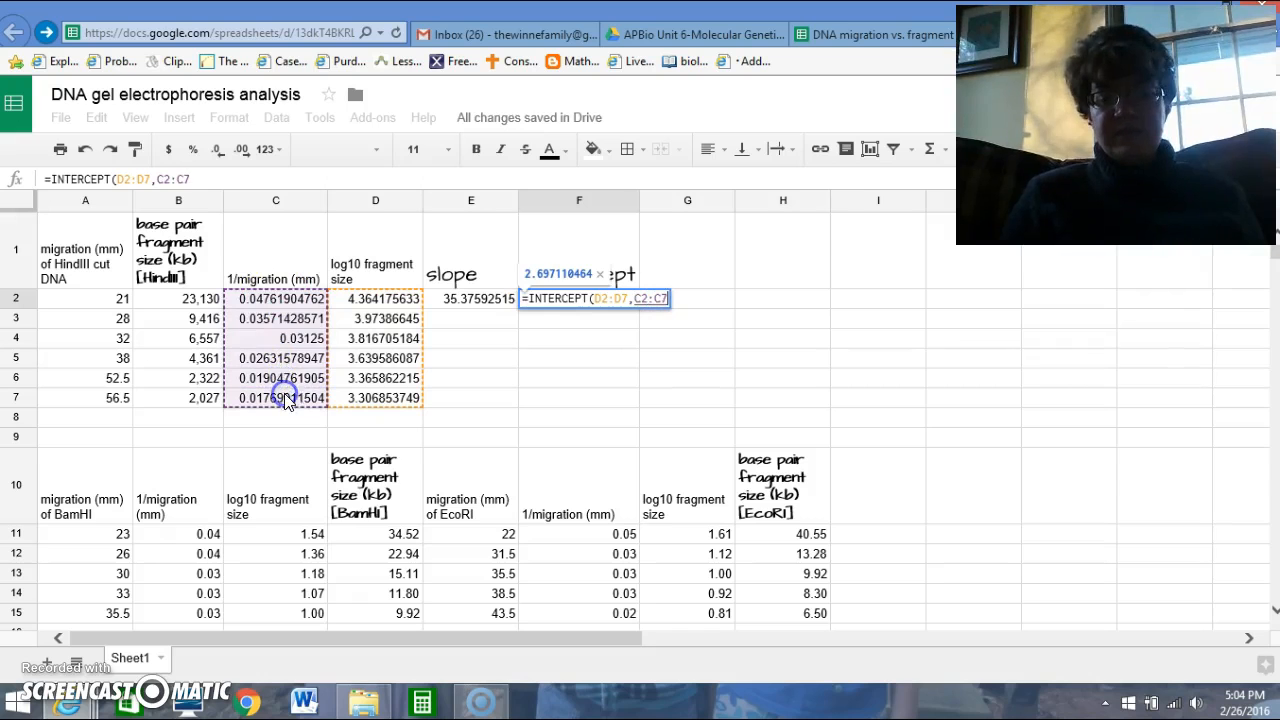
key("Return")
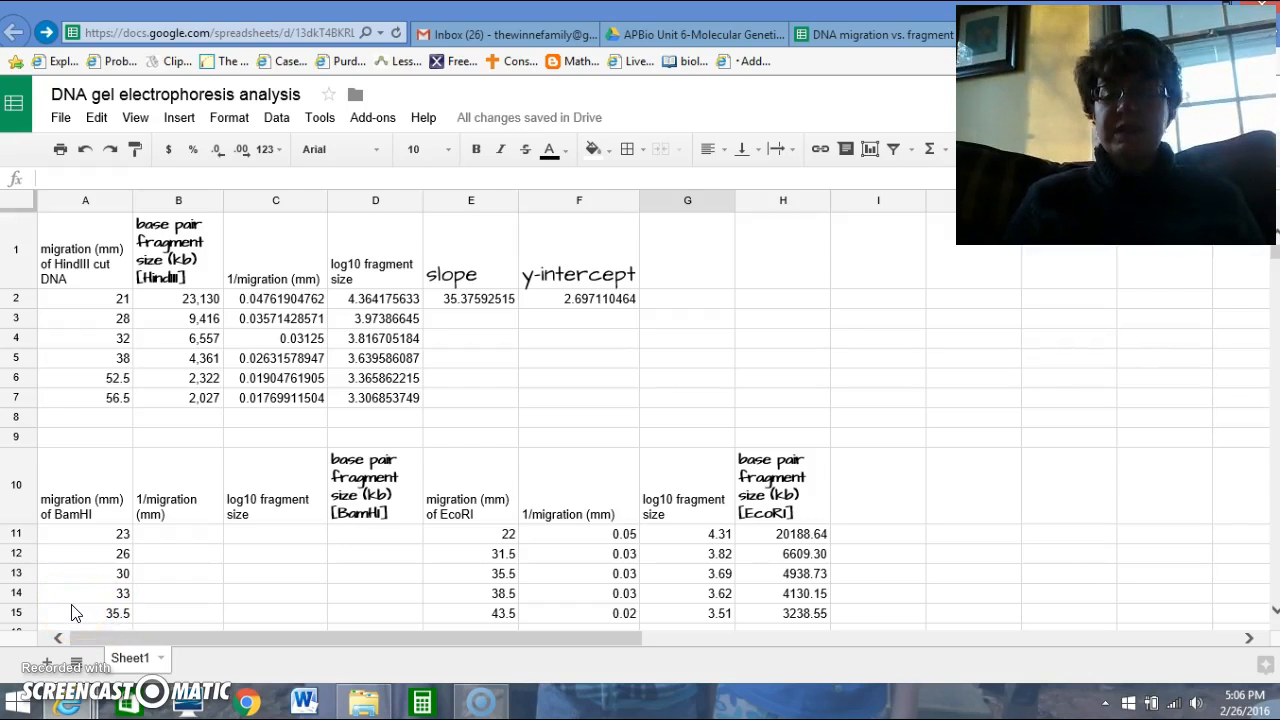
Calculate 1/migration for the first BamHI fragment by entering =1/A11 in B11.
left_click(182, 538)
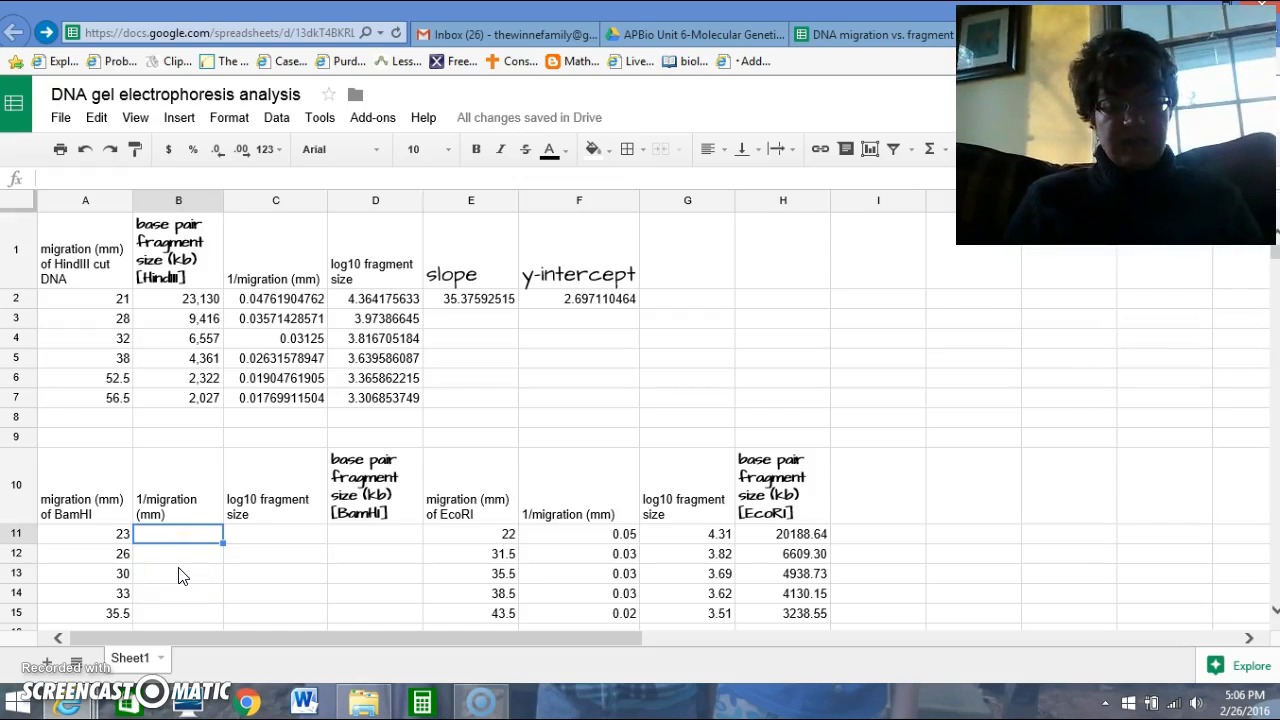
left_click(155, 538)
left_click(155, 538)
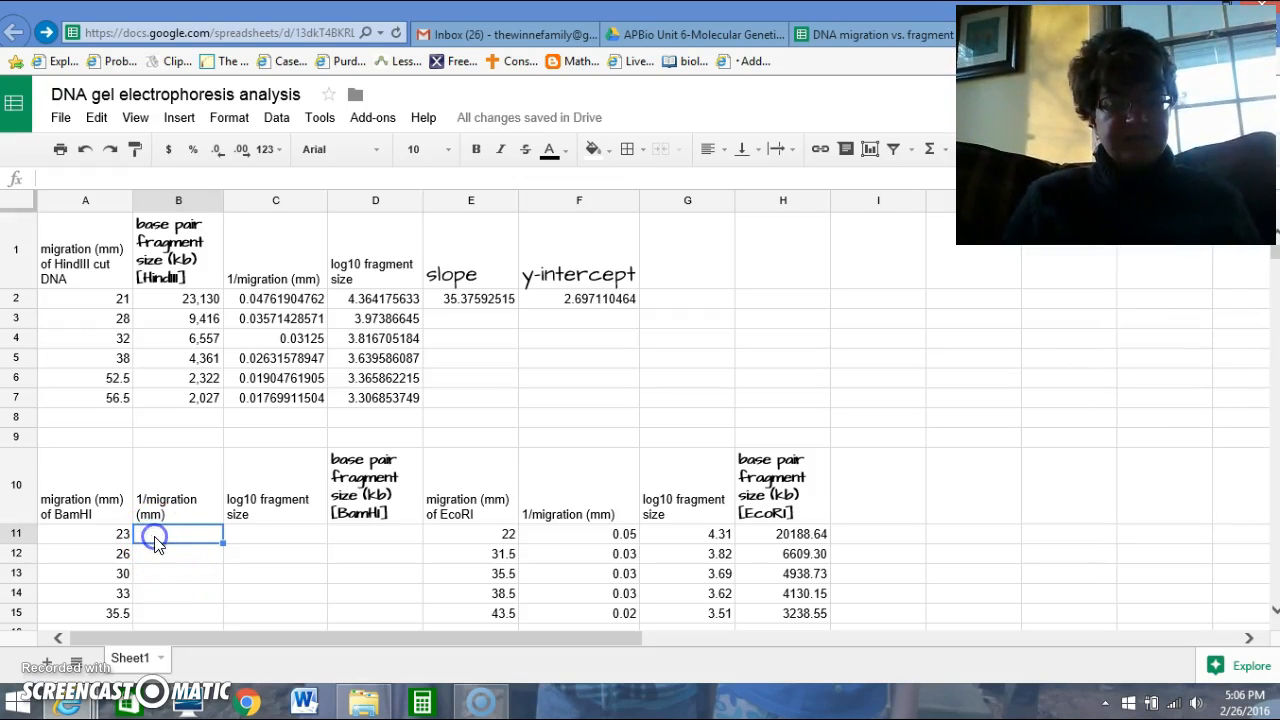
type("=")
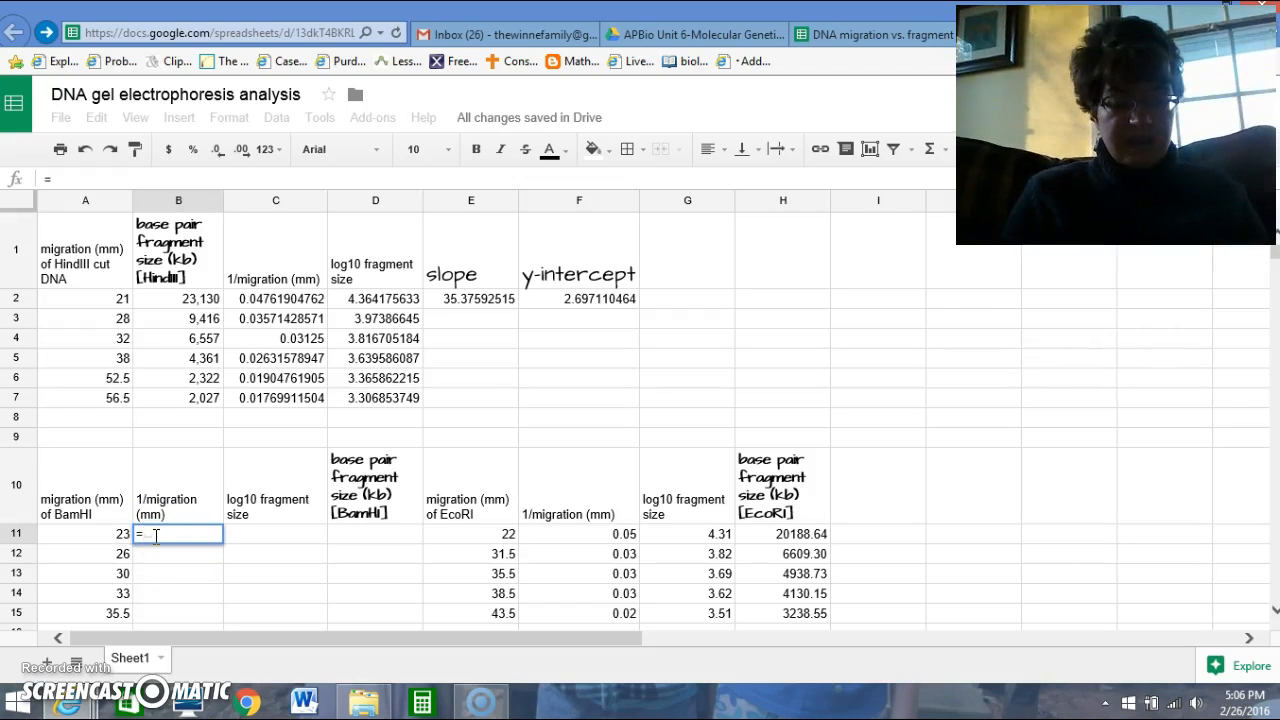
type("1/")
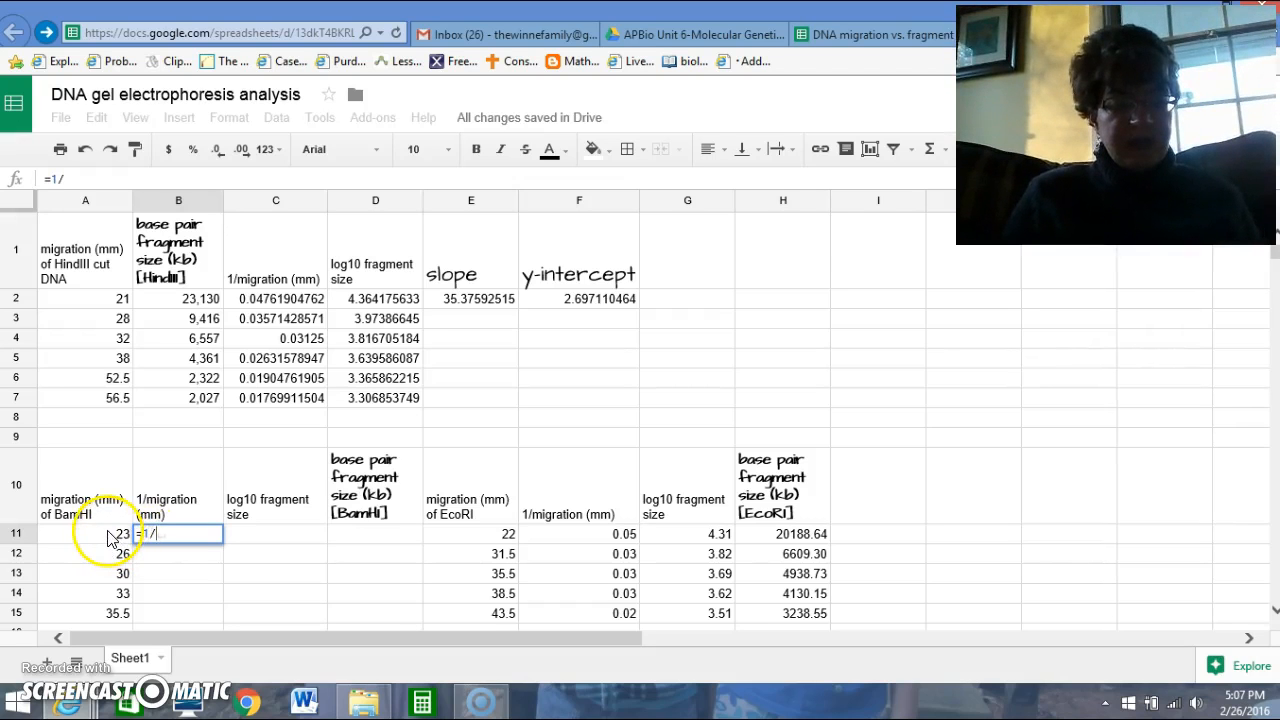
left_click(110, 535)
key("Return")
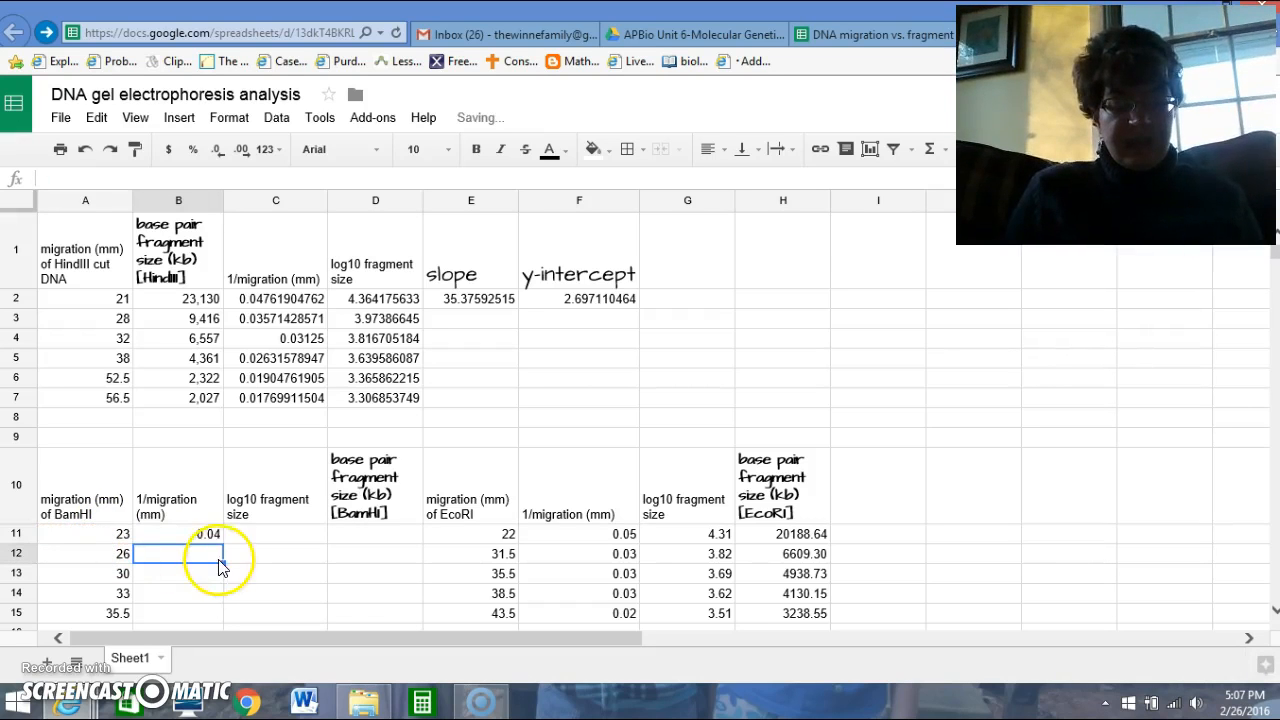
Fill the 1/migration formula from B11 through B15 and display those BamHI values with six decimal places.
left_click(206, 535)
left_click_drag(222, 542, 222, 617)
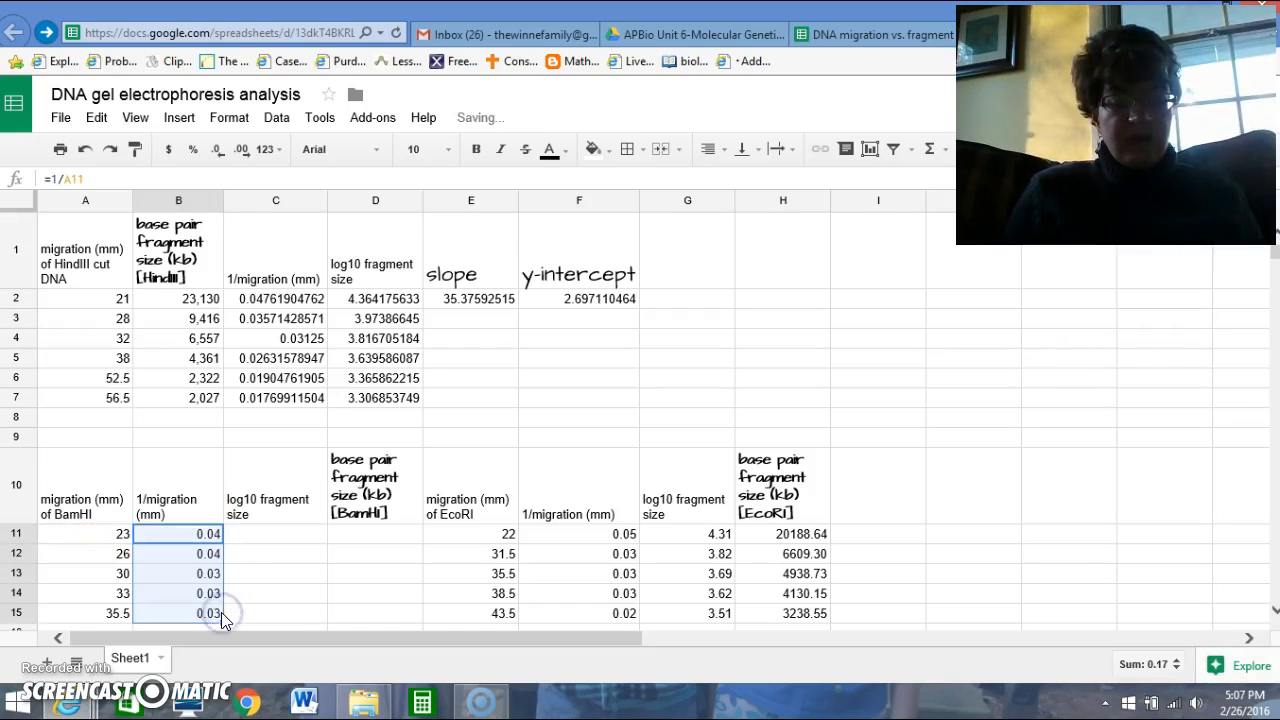
left_click(242, 150)
left_click(242, 150)
left_click(242, 150)
left_click(242, 150)
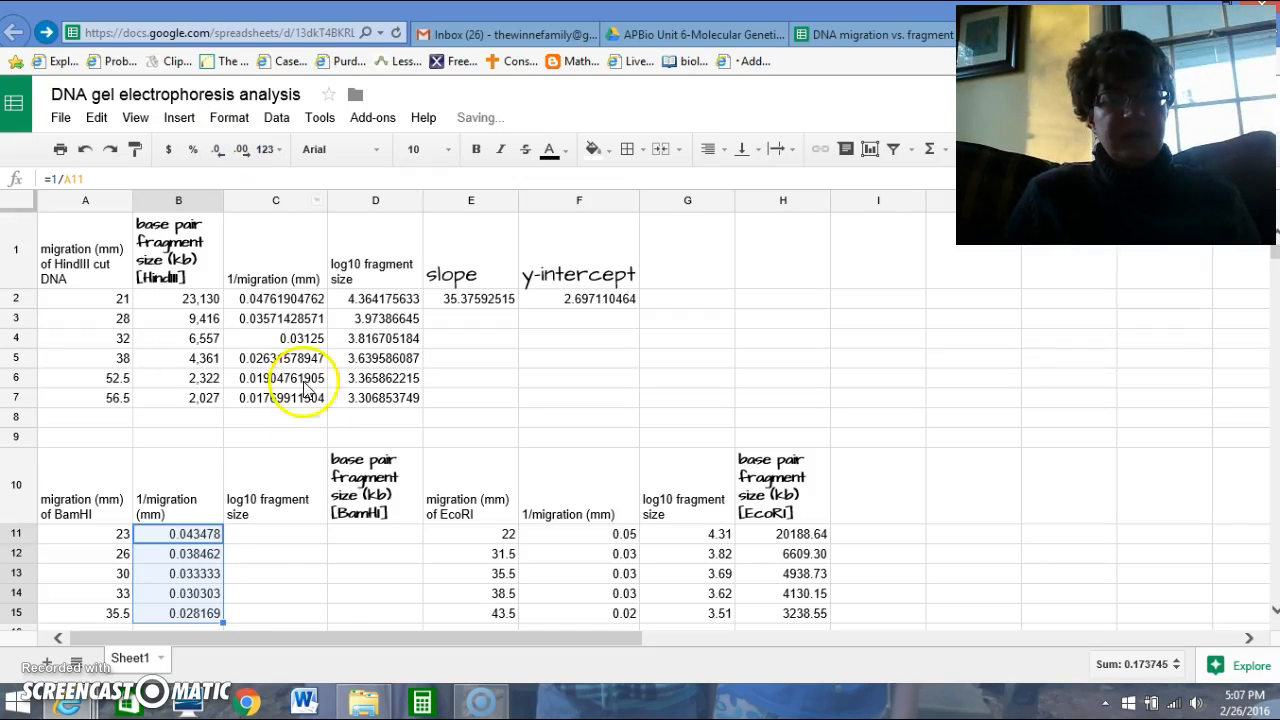
Calculate the log10 size of the first BamHI fragment by entering =E2*B11+F2 in C11.
left_click(267, 534)
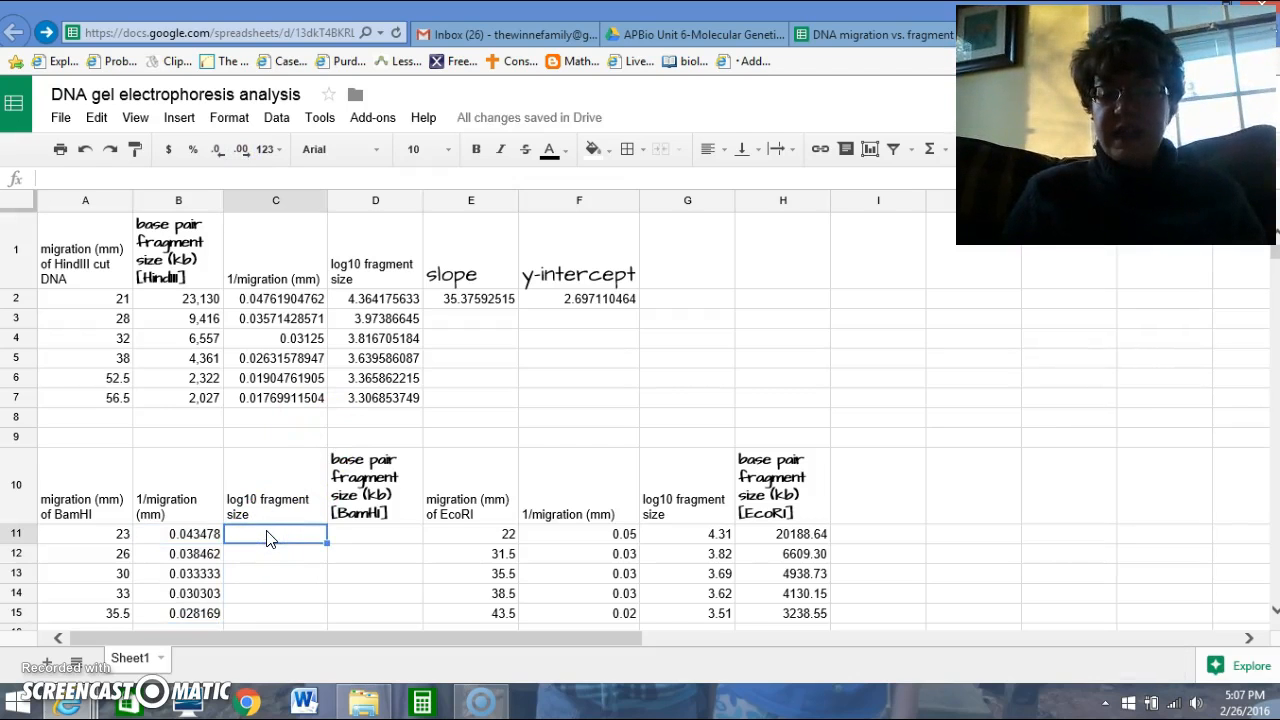
left_click(303, 540)
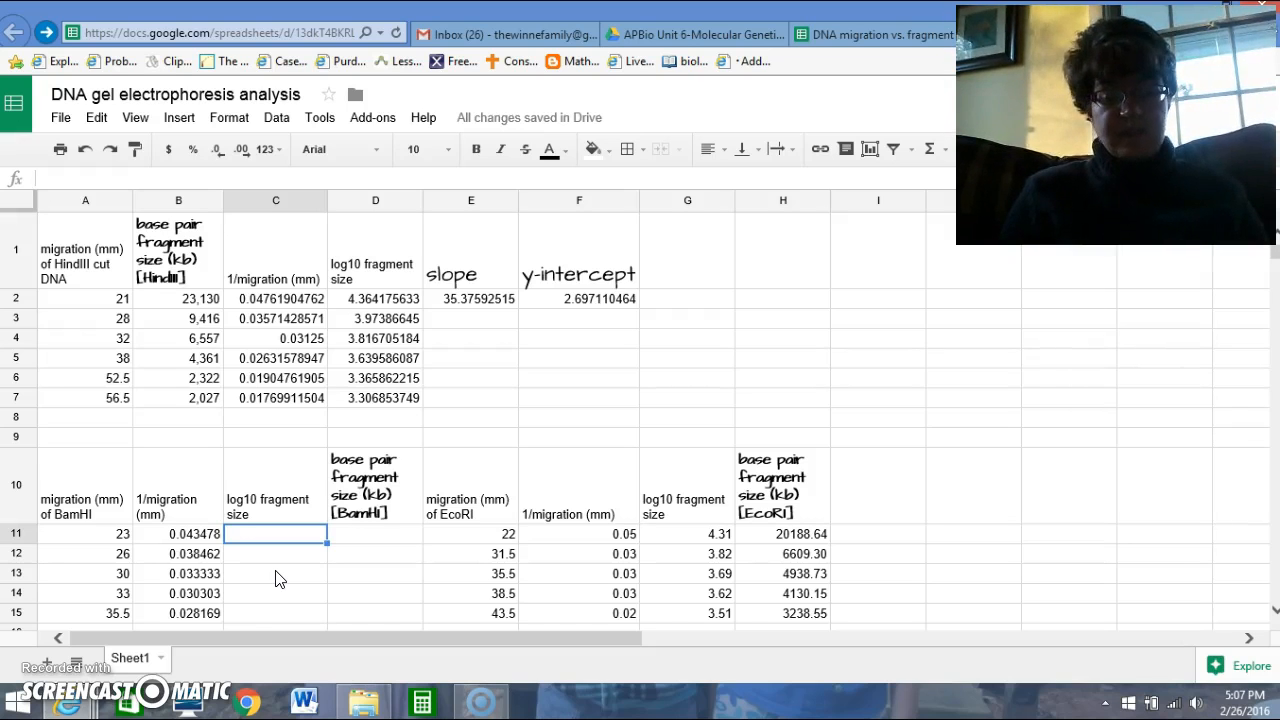
type("=")
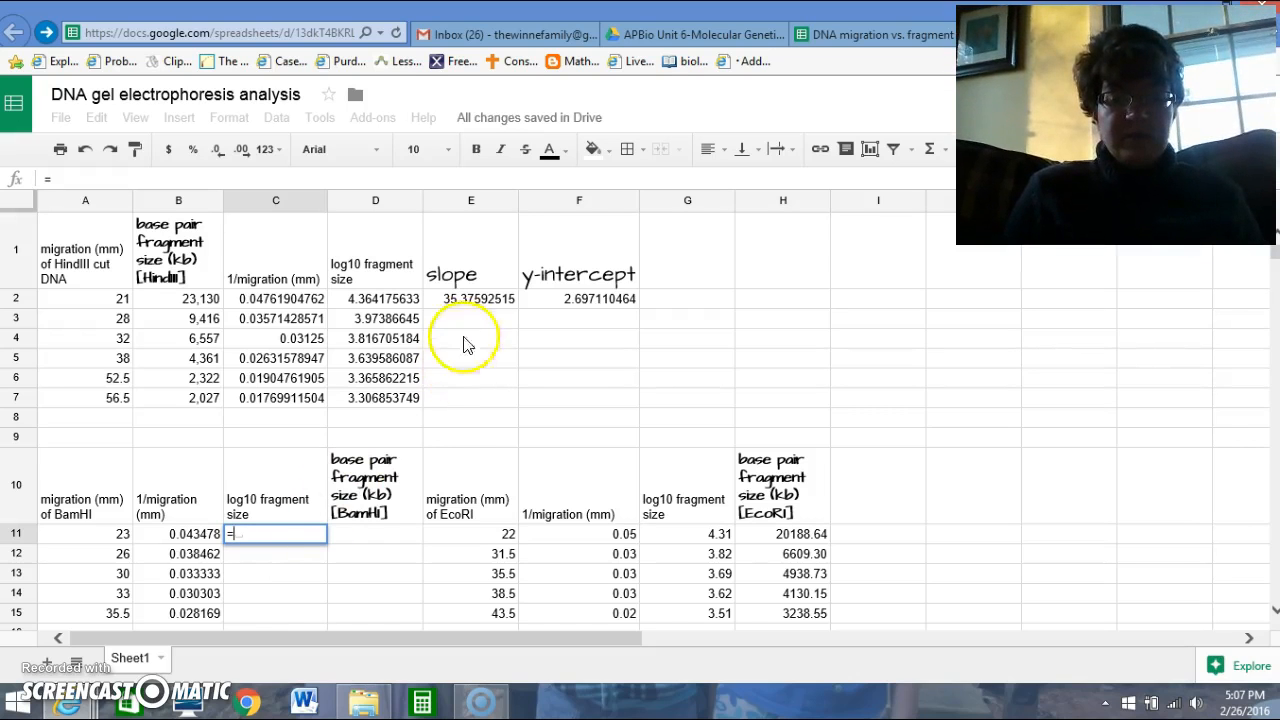
left_click(476, 306)
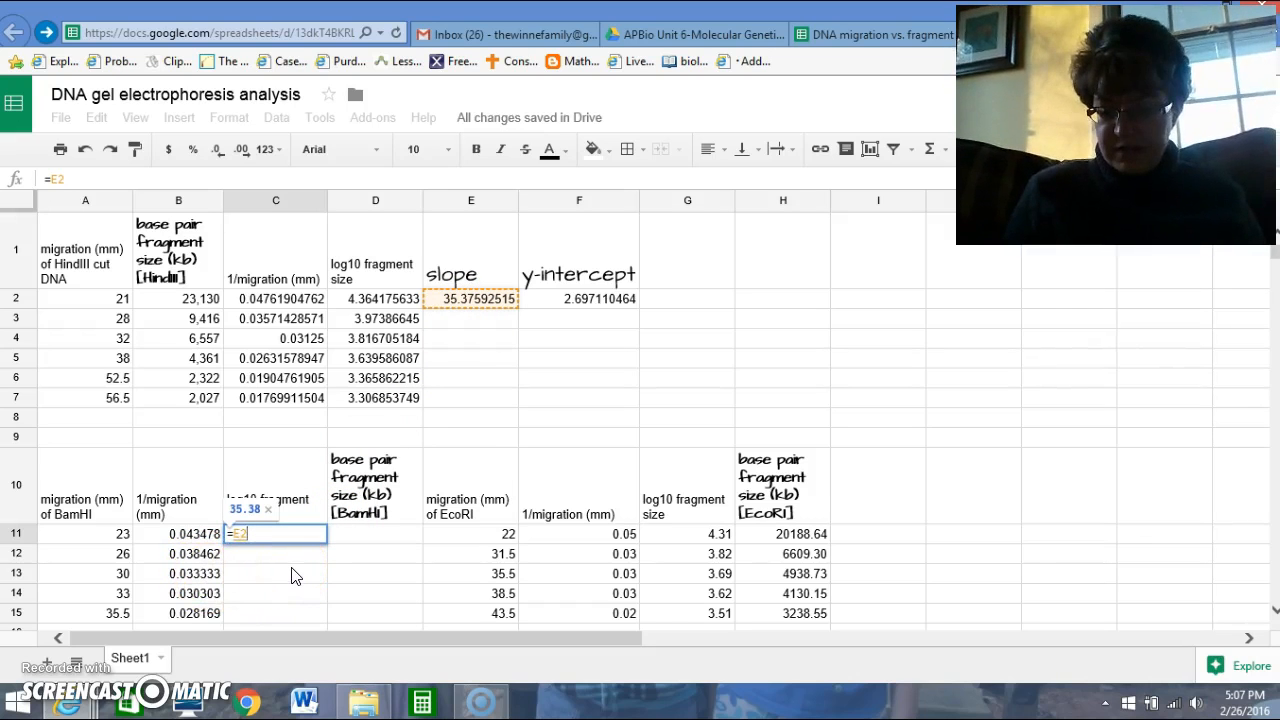
type("*")
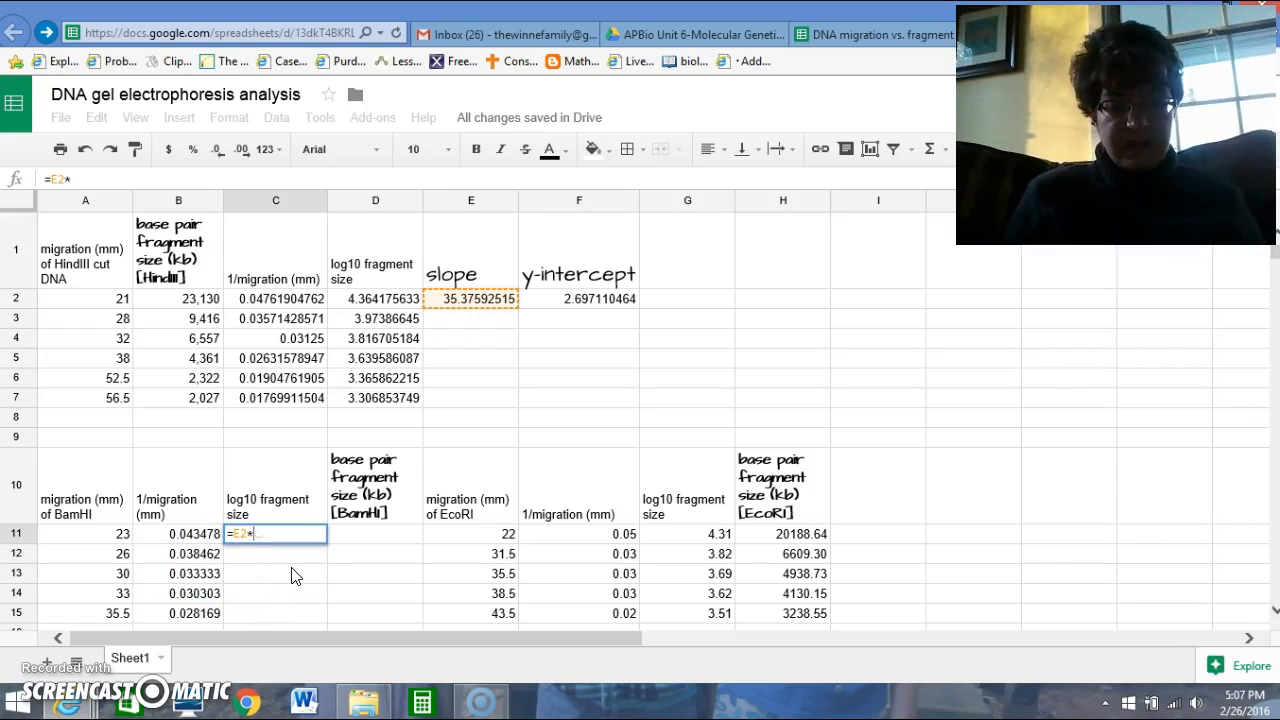
left_click(185, 538)
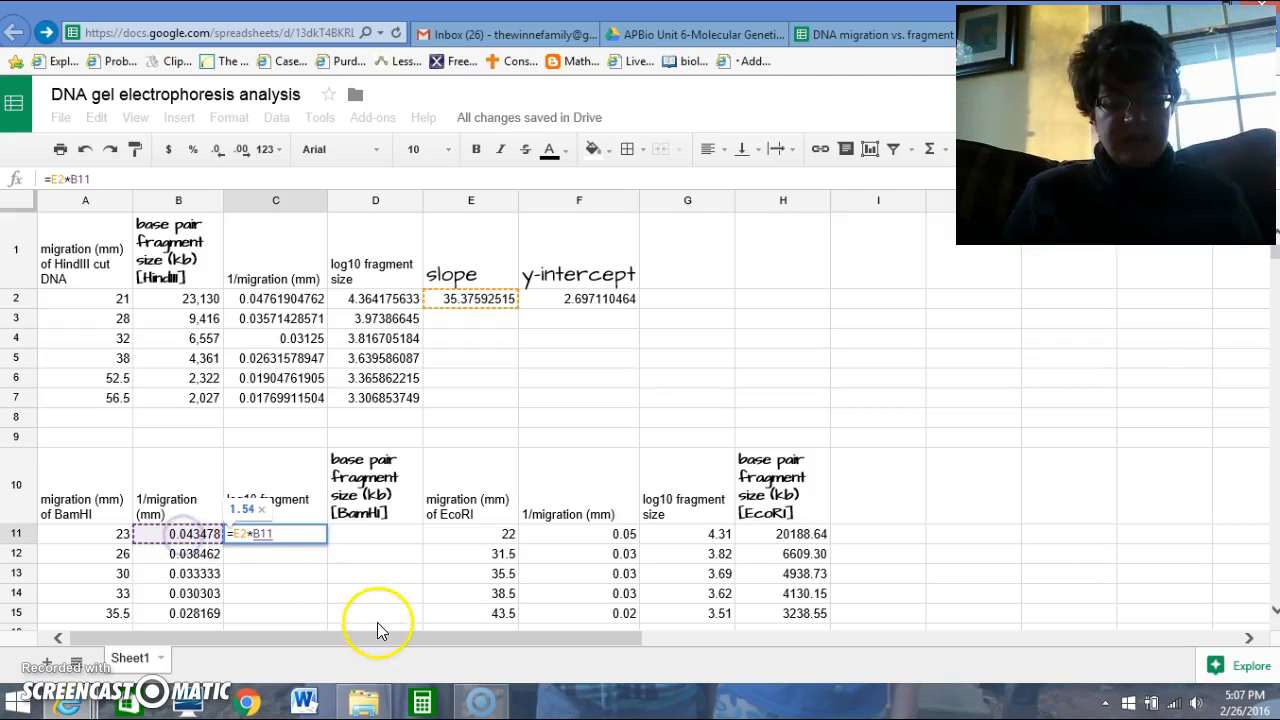
type("+")
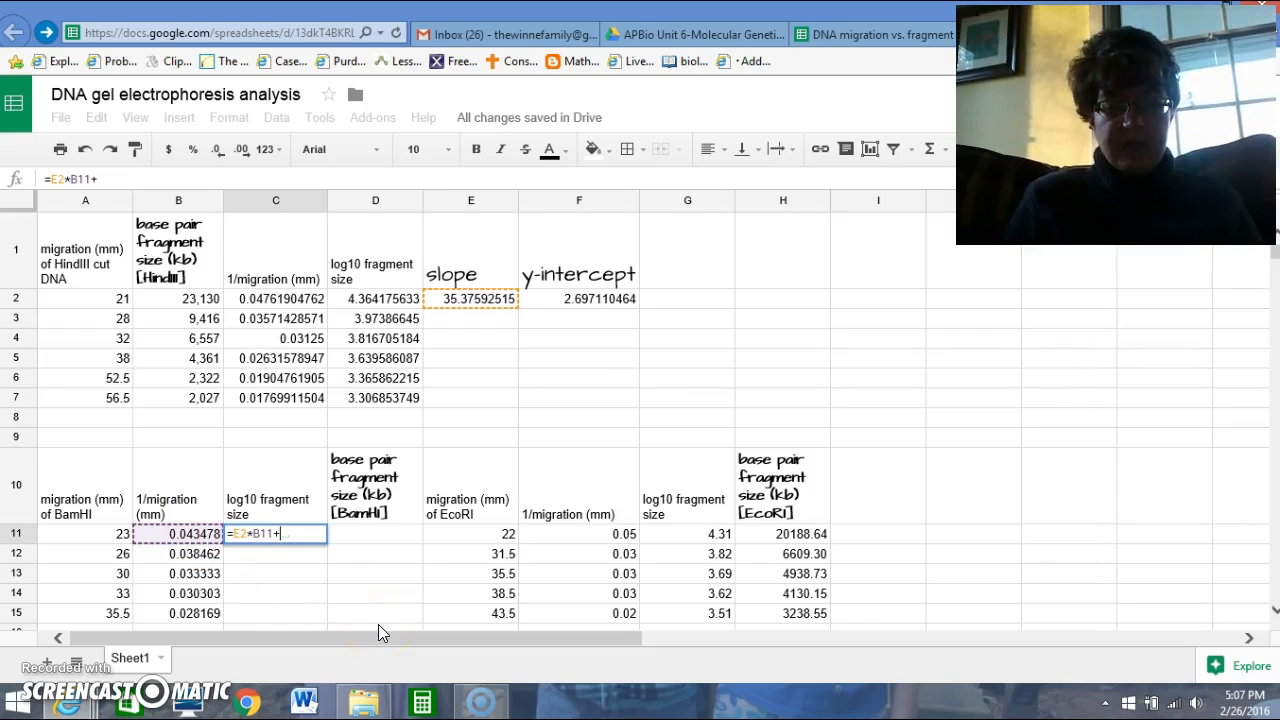
left_click(588, 299)
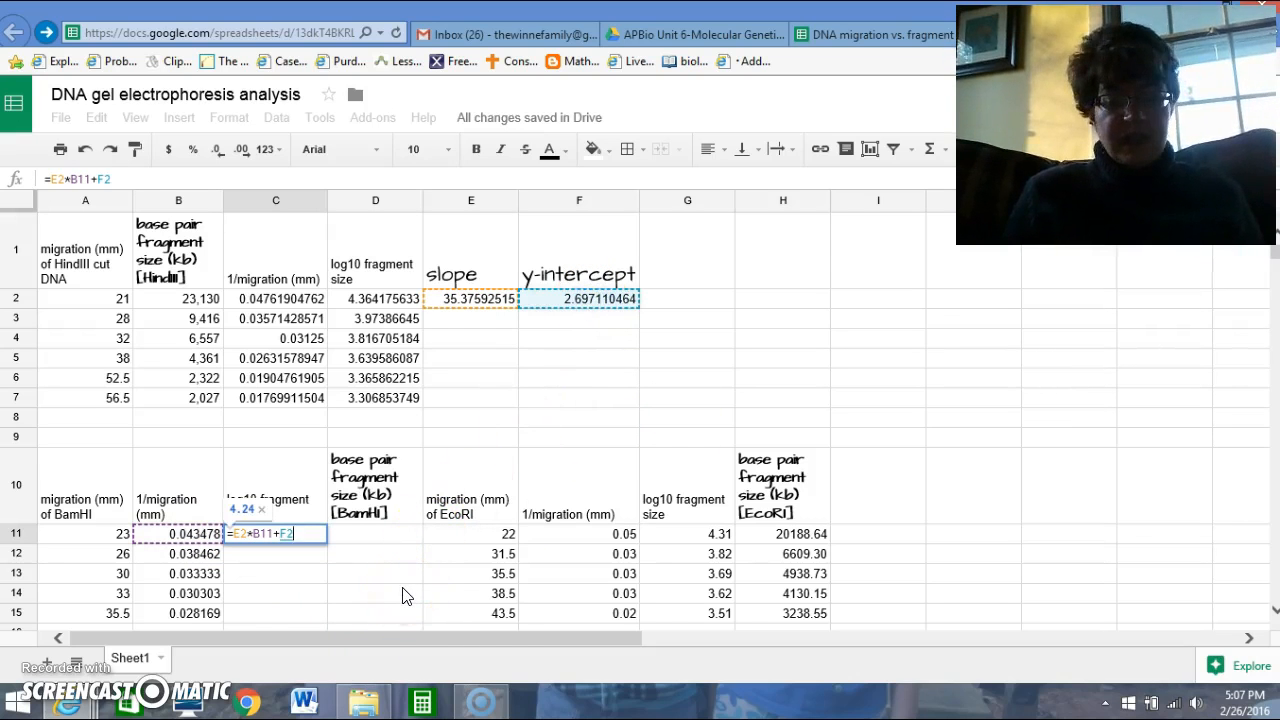
key("Return")
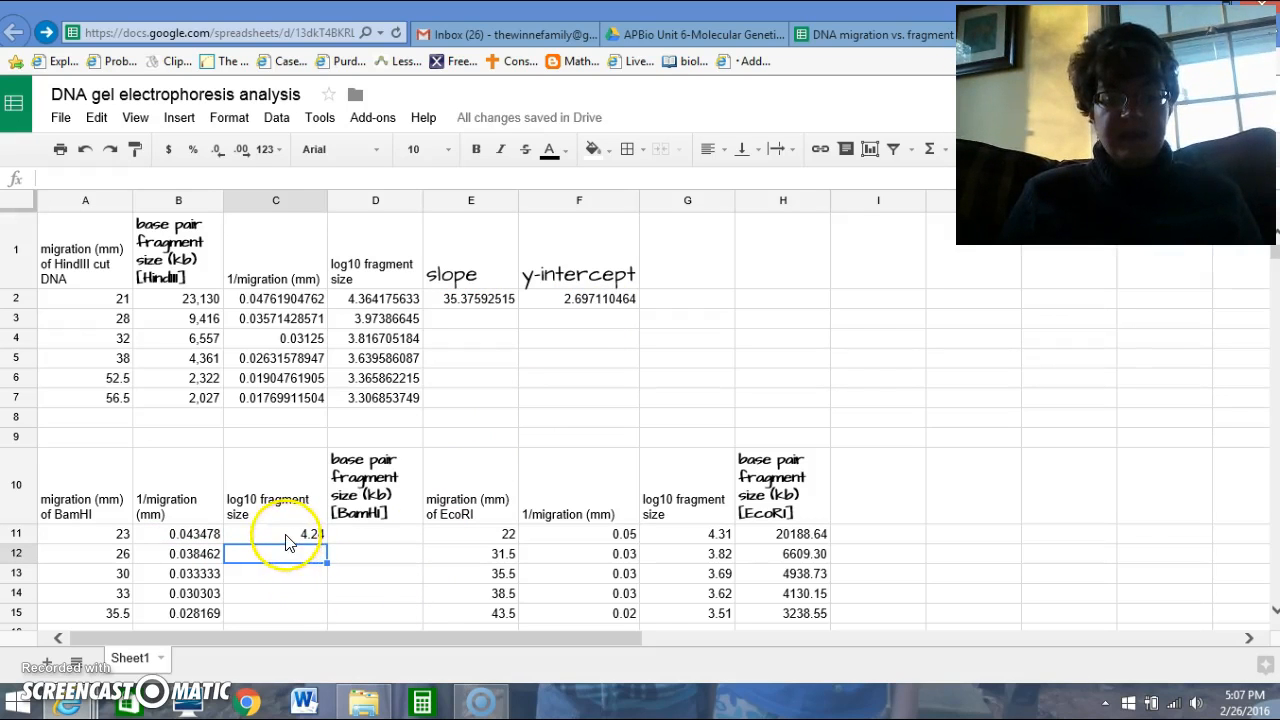
Display the log10 fragment size in C11 with five decimal places.
left_click(287, 538)
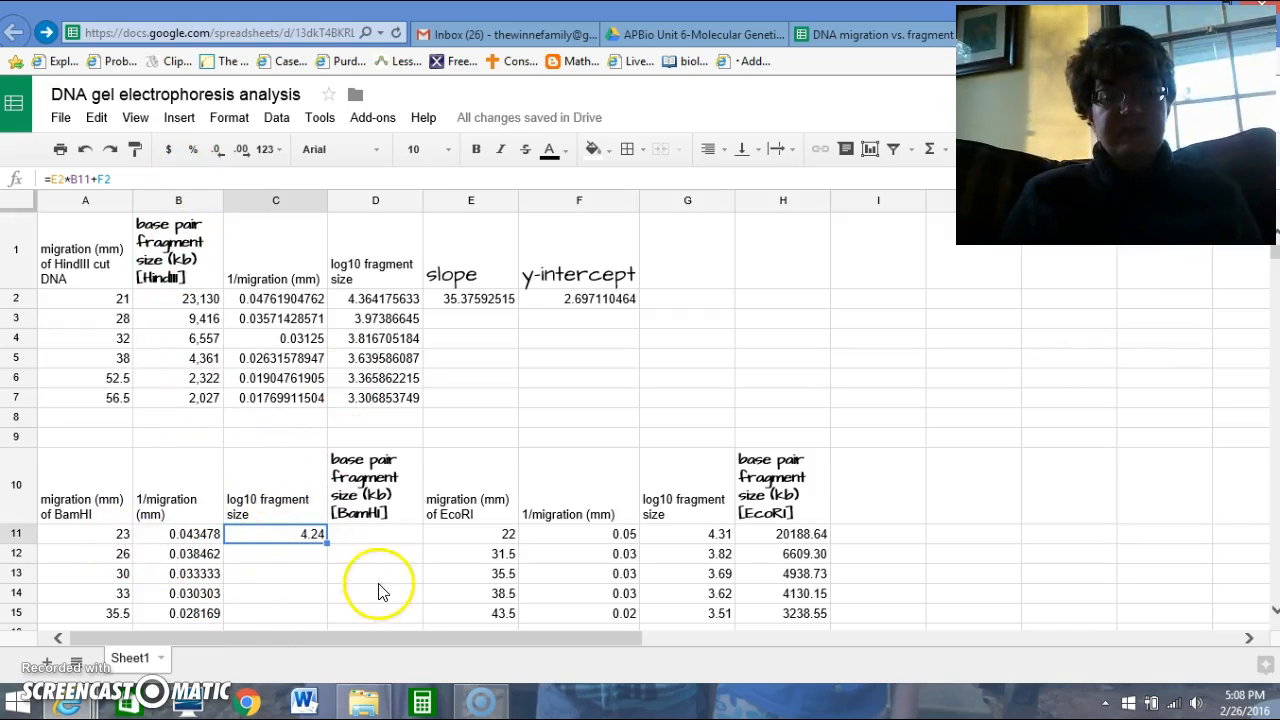
left_click(242, 150)
left_click(242, 150)
left_click(242, 150)
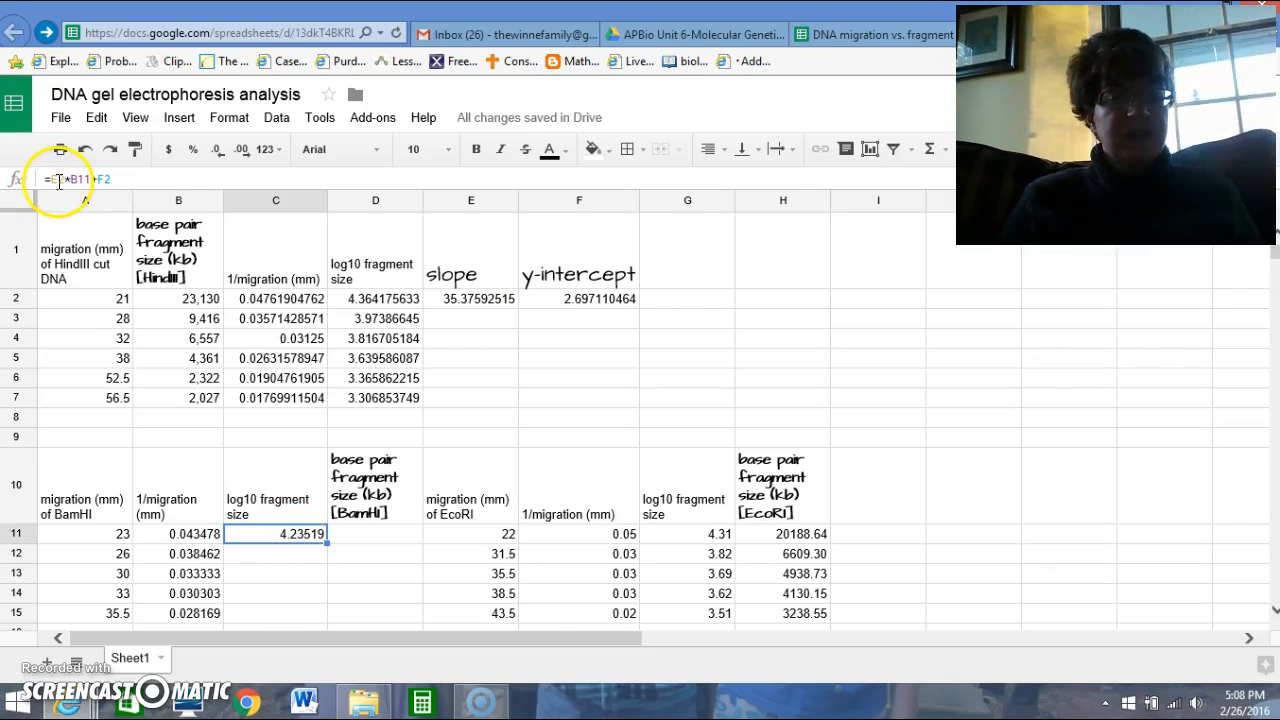
Make the slope and intercept references in C11 absolute, giving =$E$2*B11+$F$2, and fill the formula through C15.
left_click(52, 179)
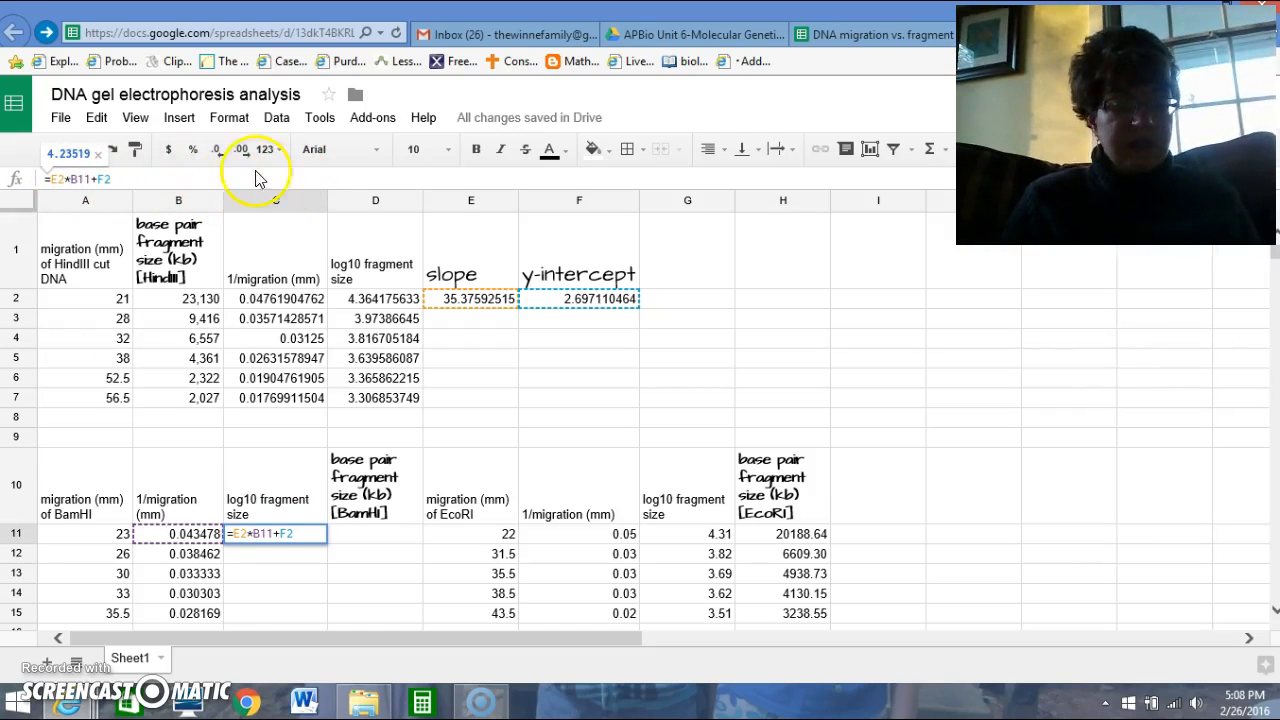
left_click(51, 180)
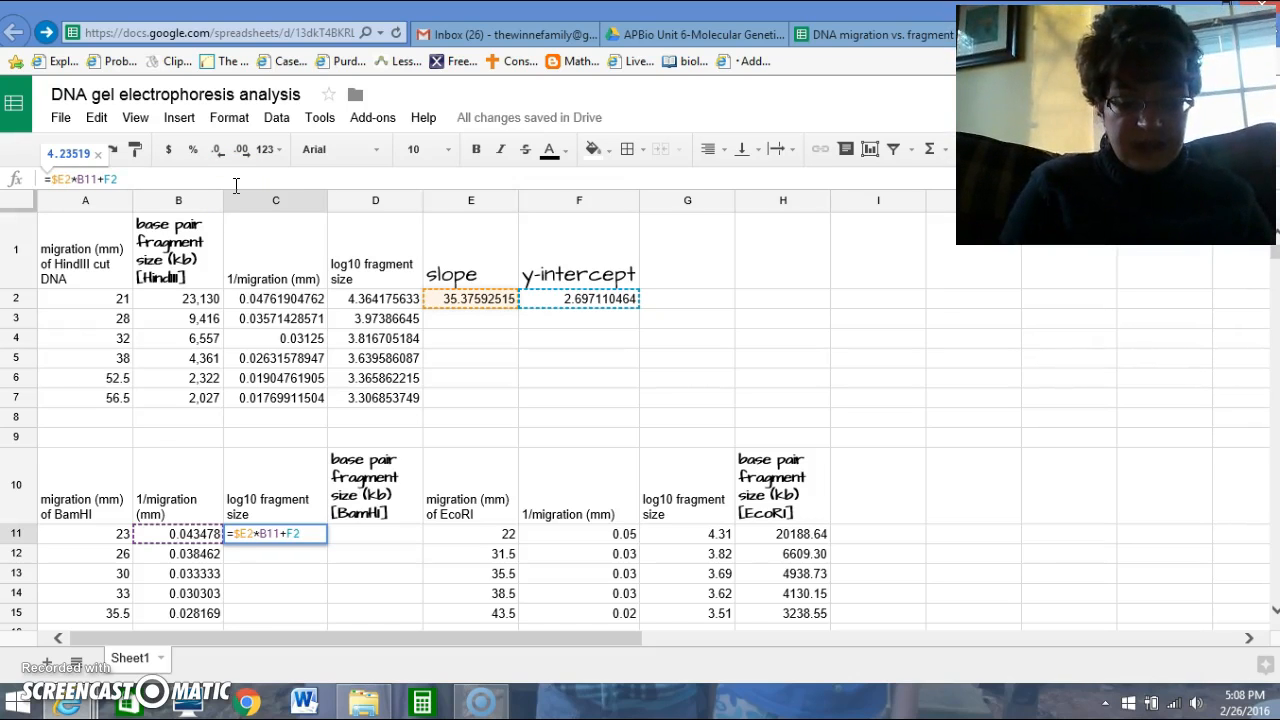
type("$")
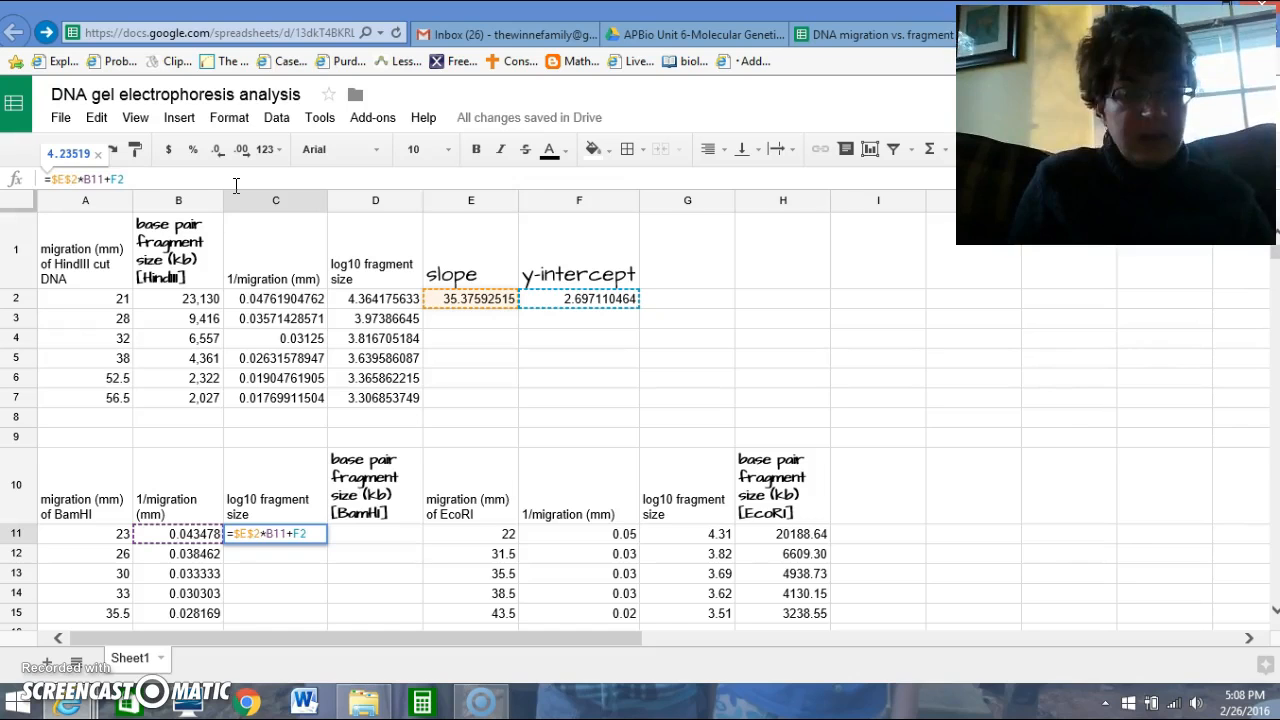
key("Right")
key("Right")
key("Right")
key("Right")
key("Right")
key("Right")
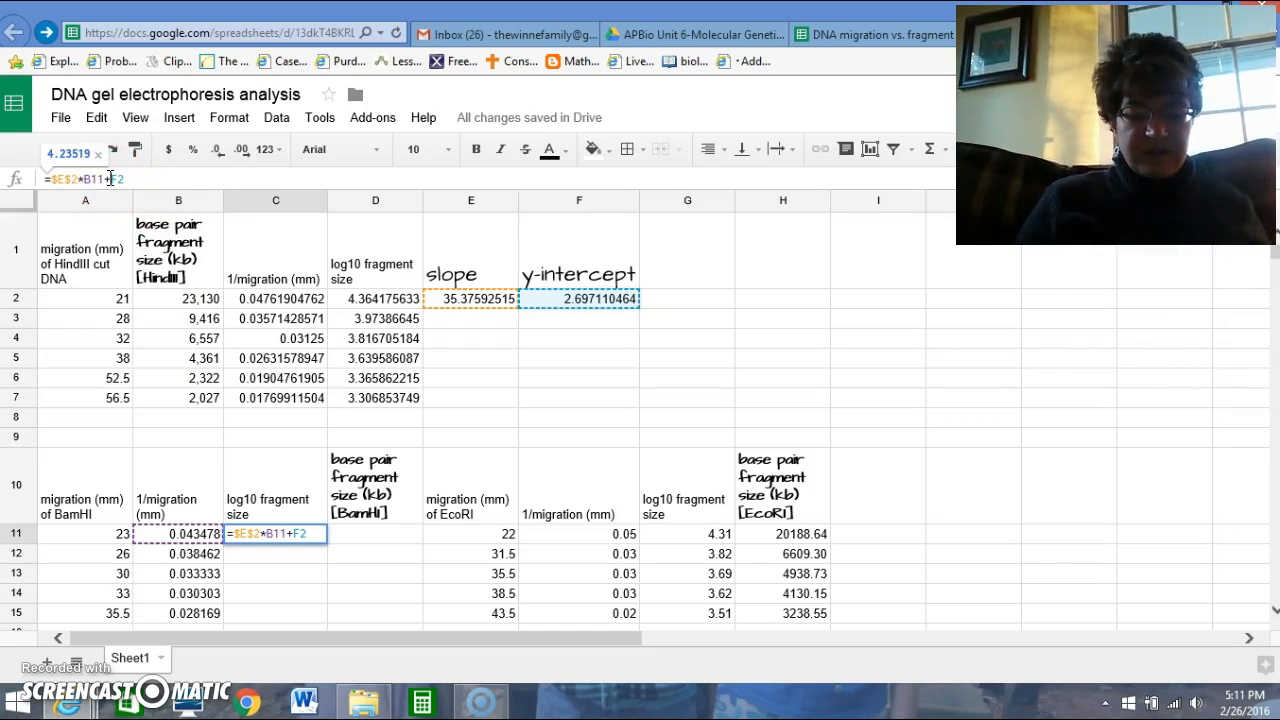
left_click(110, 179)
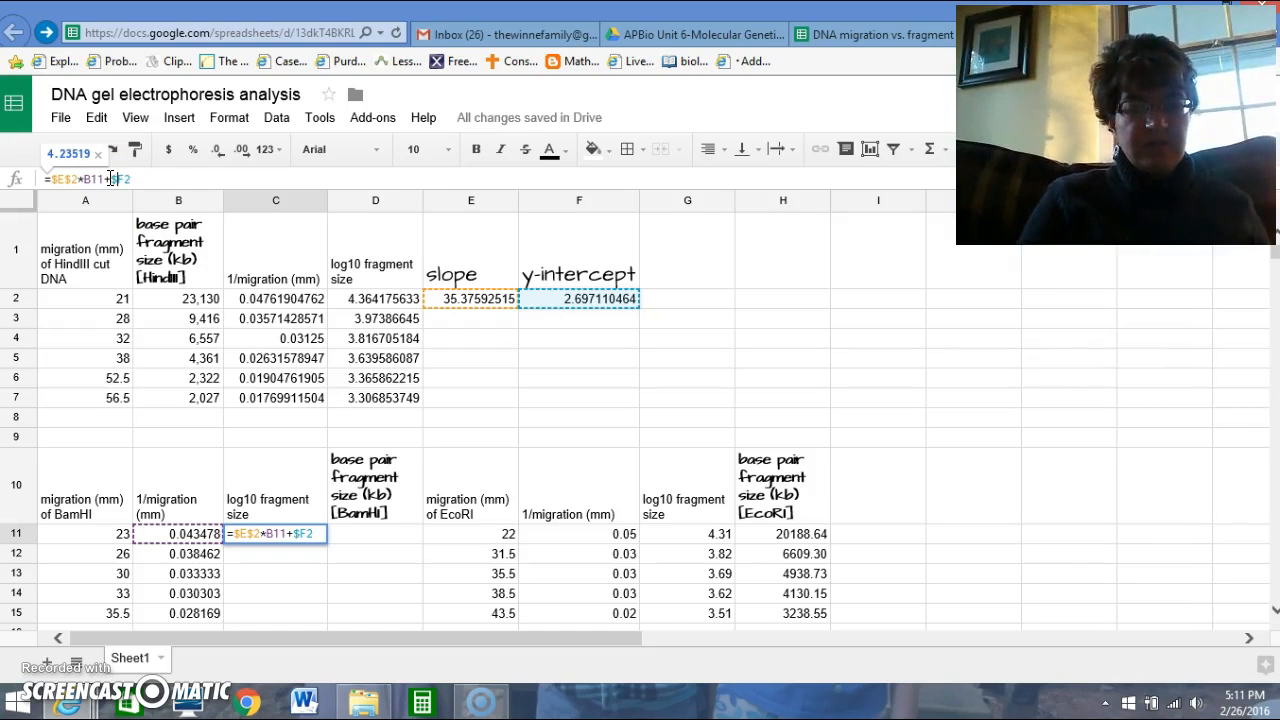
type("$")
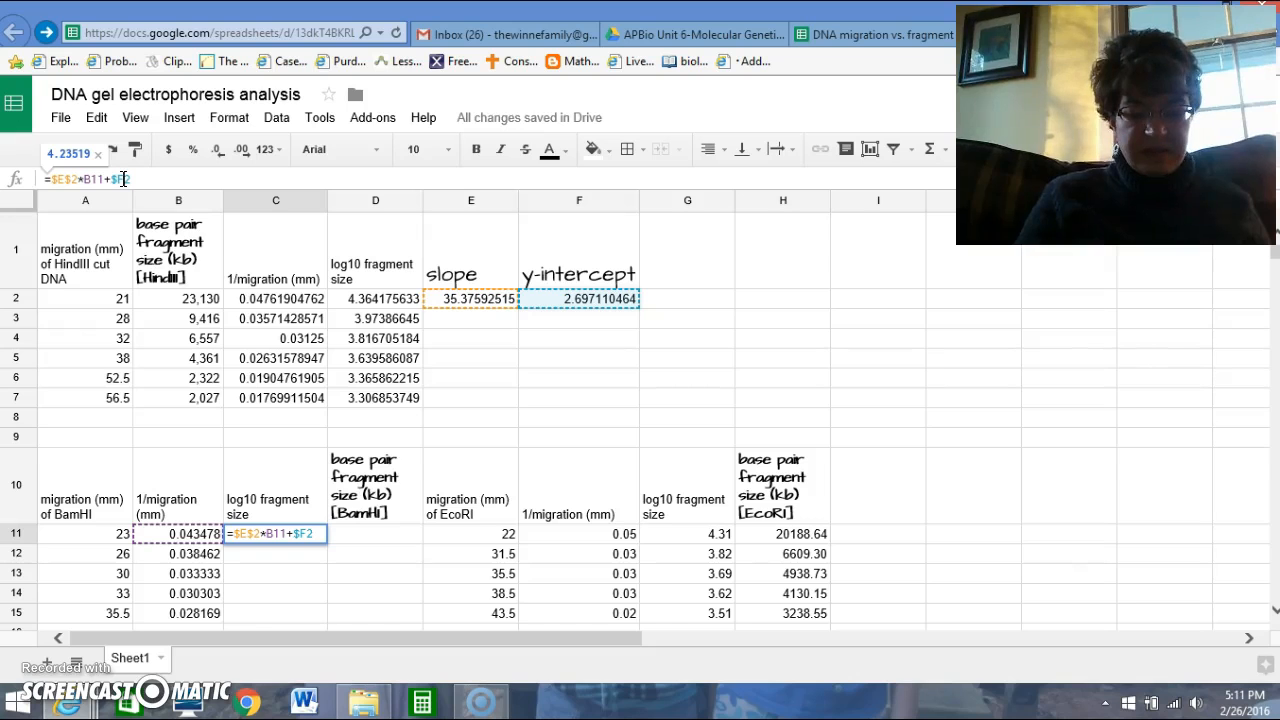
left_click(123, 179)
type("$")
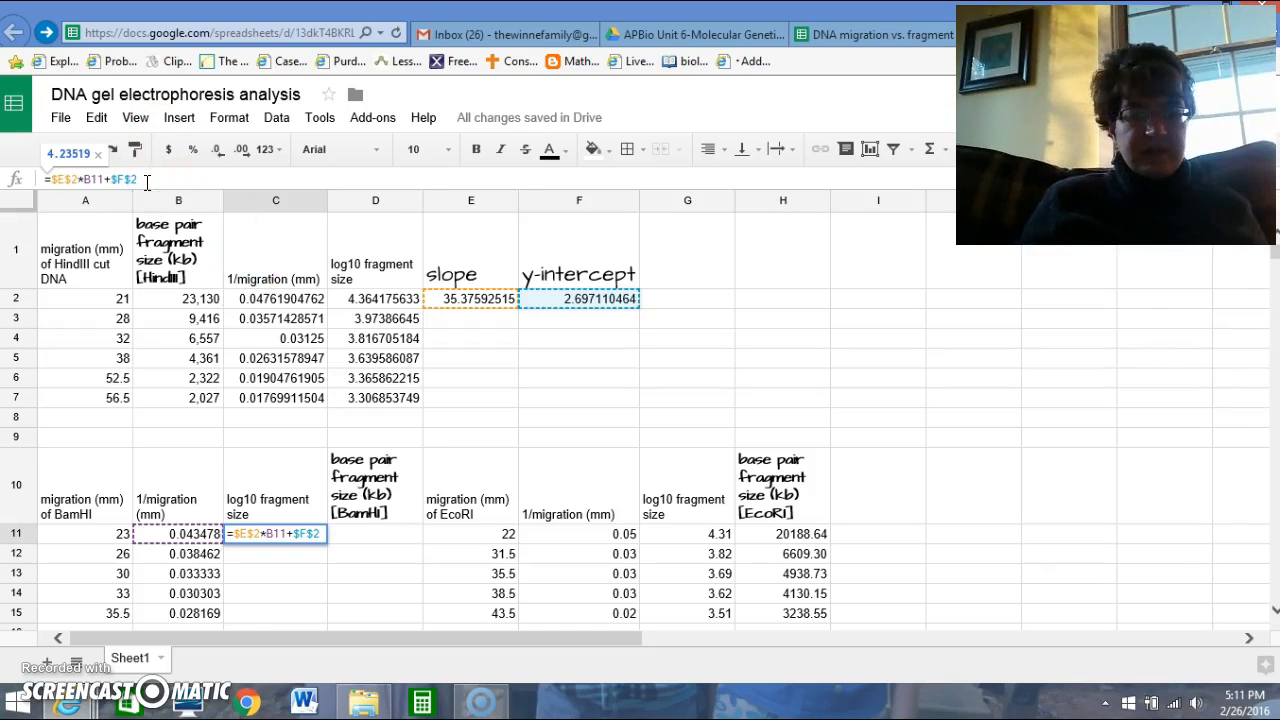
key("Return")
left_click(298, 536)
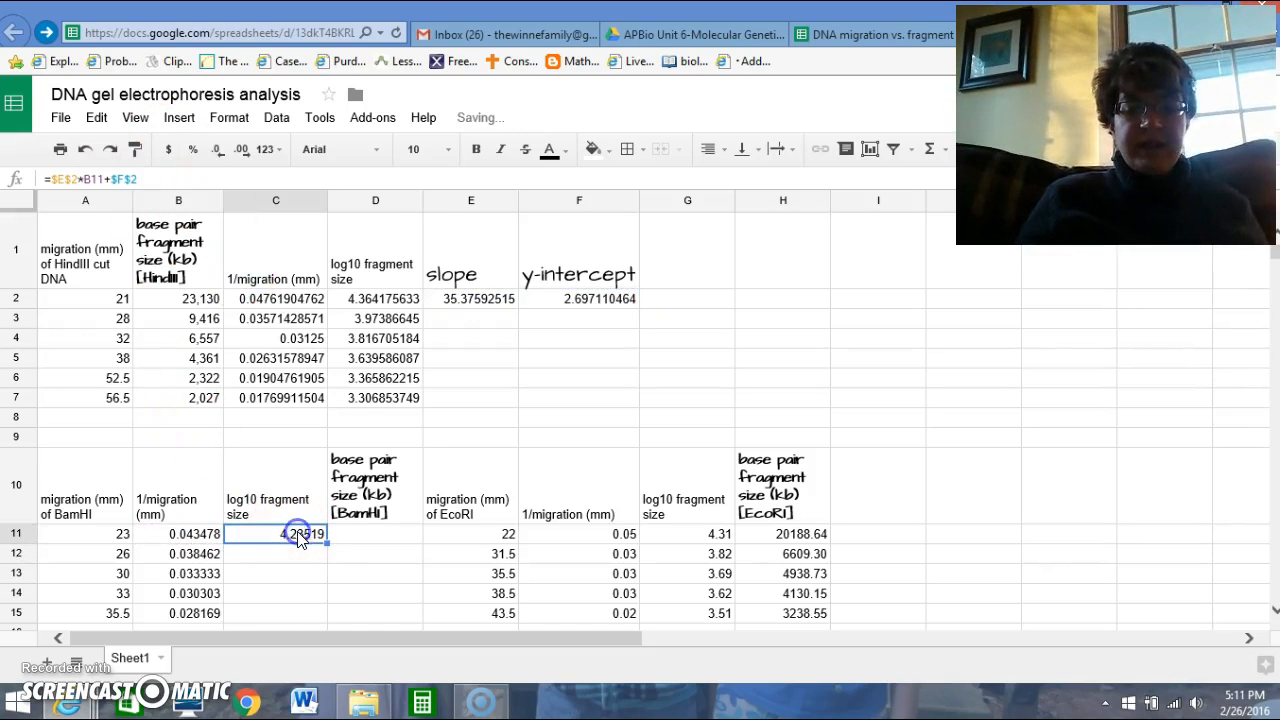
left_click_drag(326, 545, 323, 614)
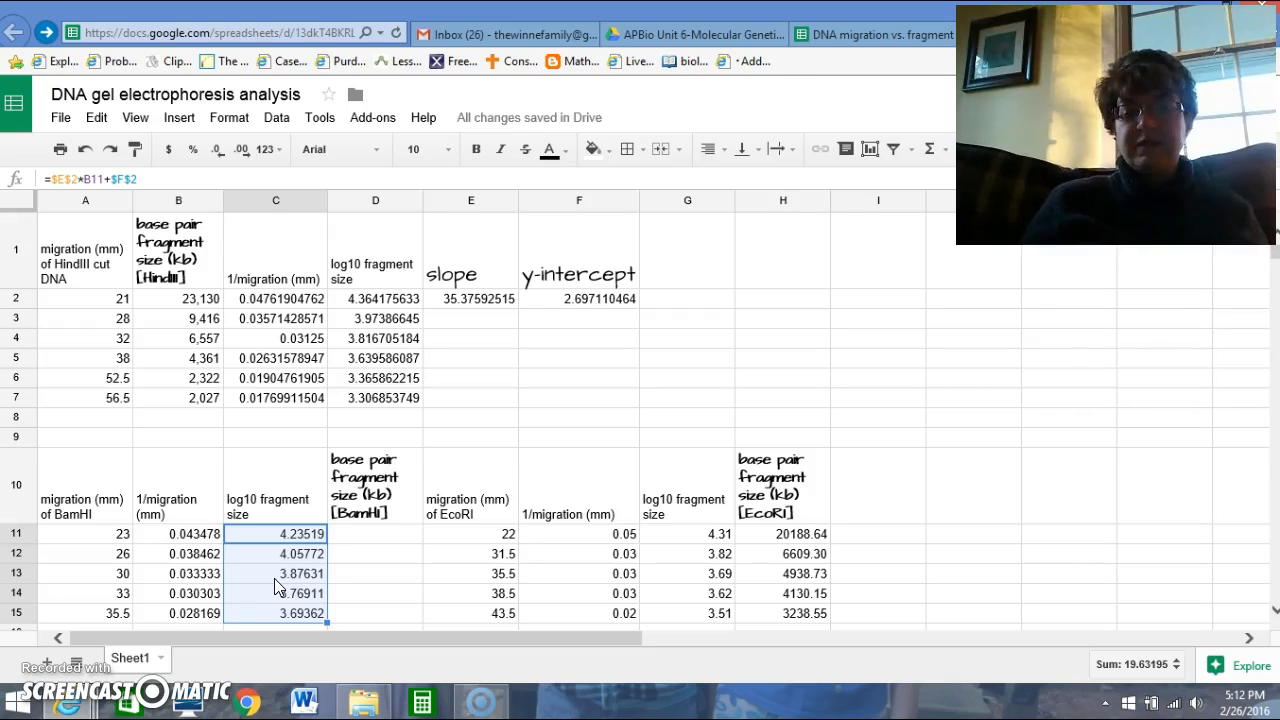
Calculate the first BamHI base pair fragment size by entering =10^C11 in D11.
left_click(380, 545)
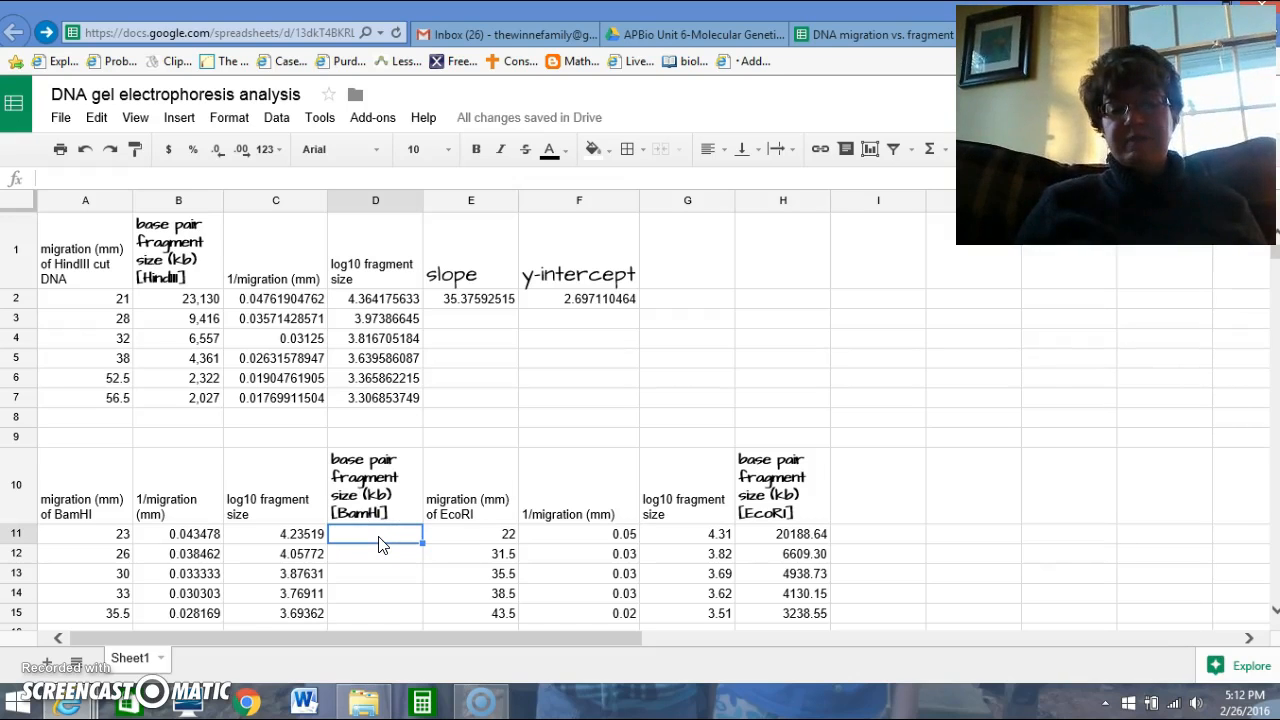
left_click(380, 542)
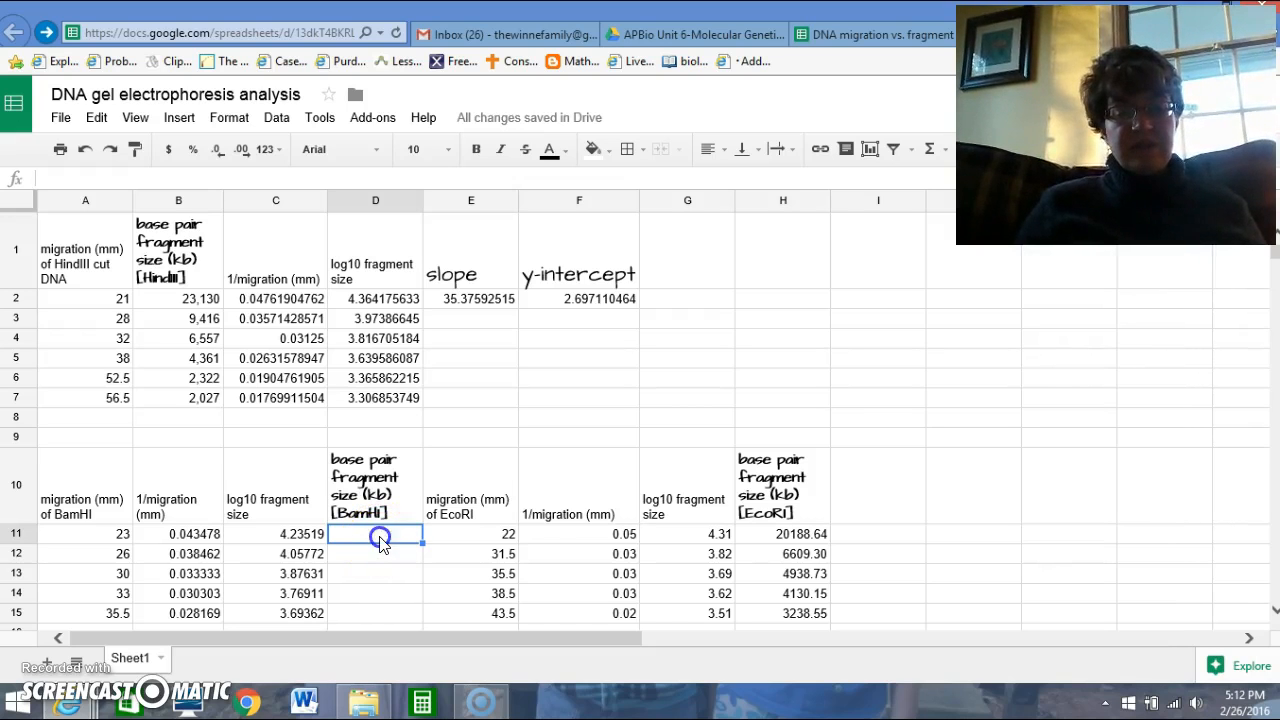
left_click(56, 182)
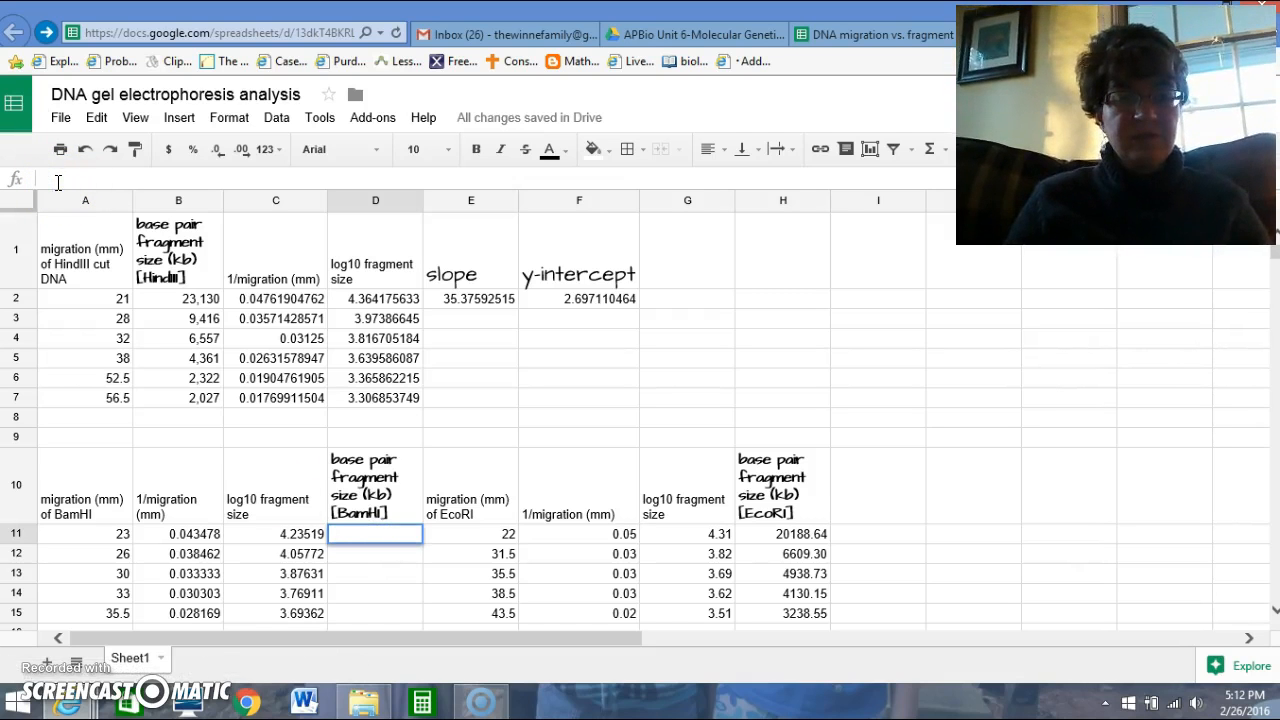
left_click(44, 178)
left_click(366, 533)
double_click(352, 535)
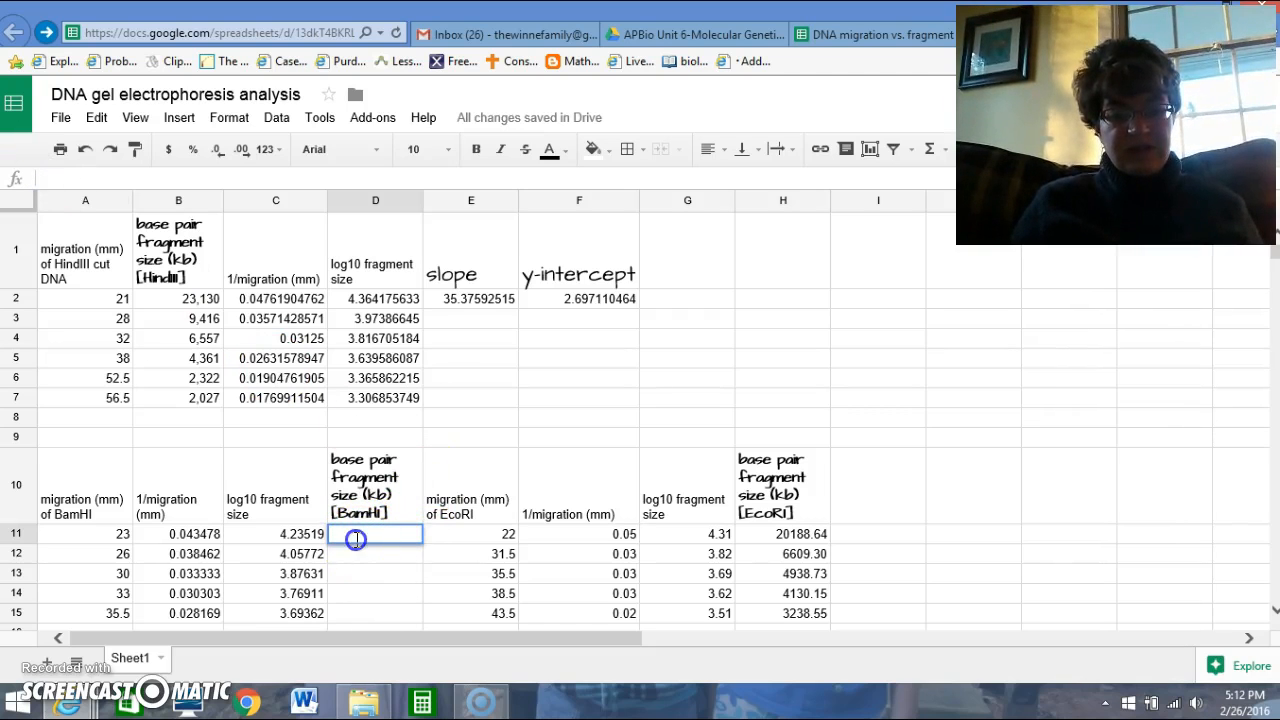
type("=")
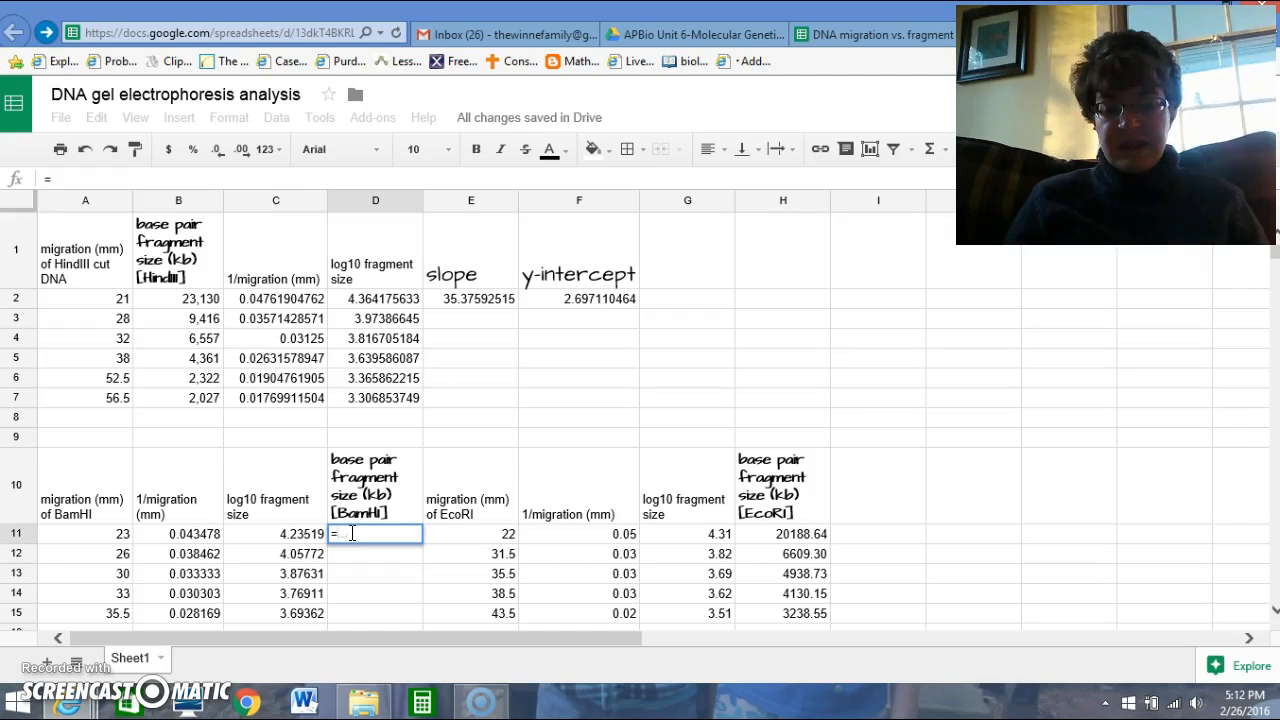
type("10")
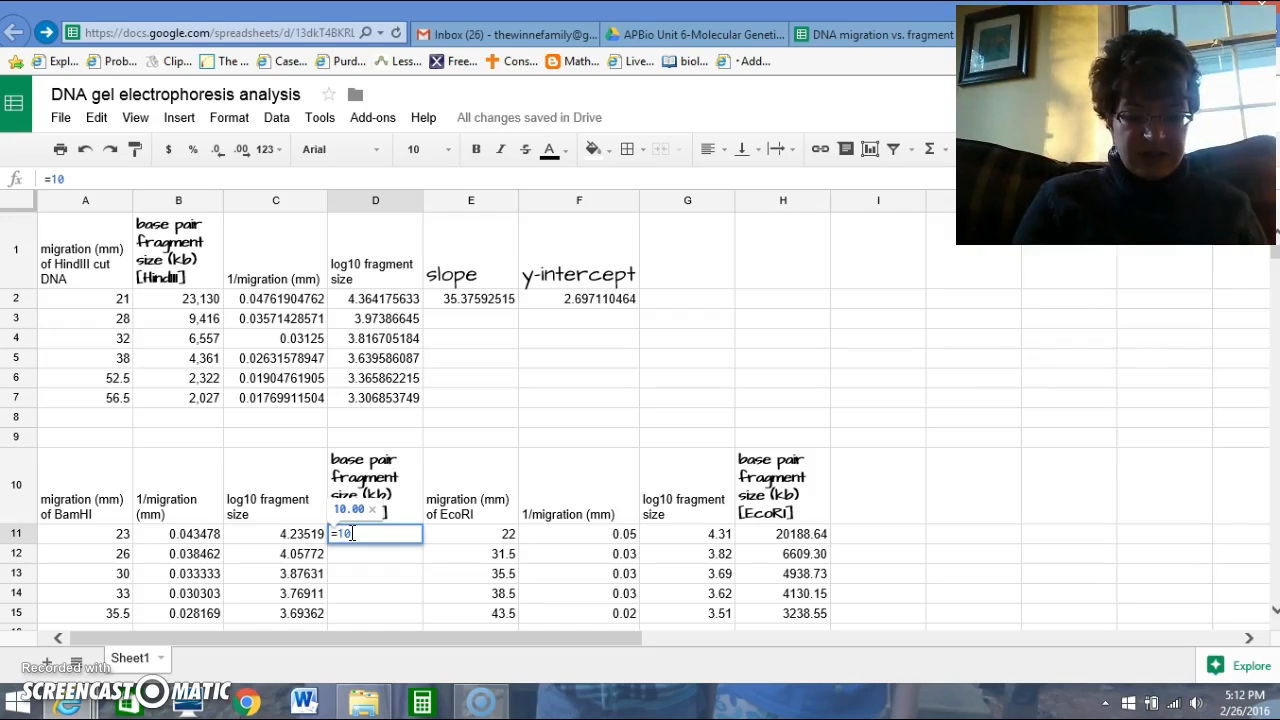
type("^")
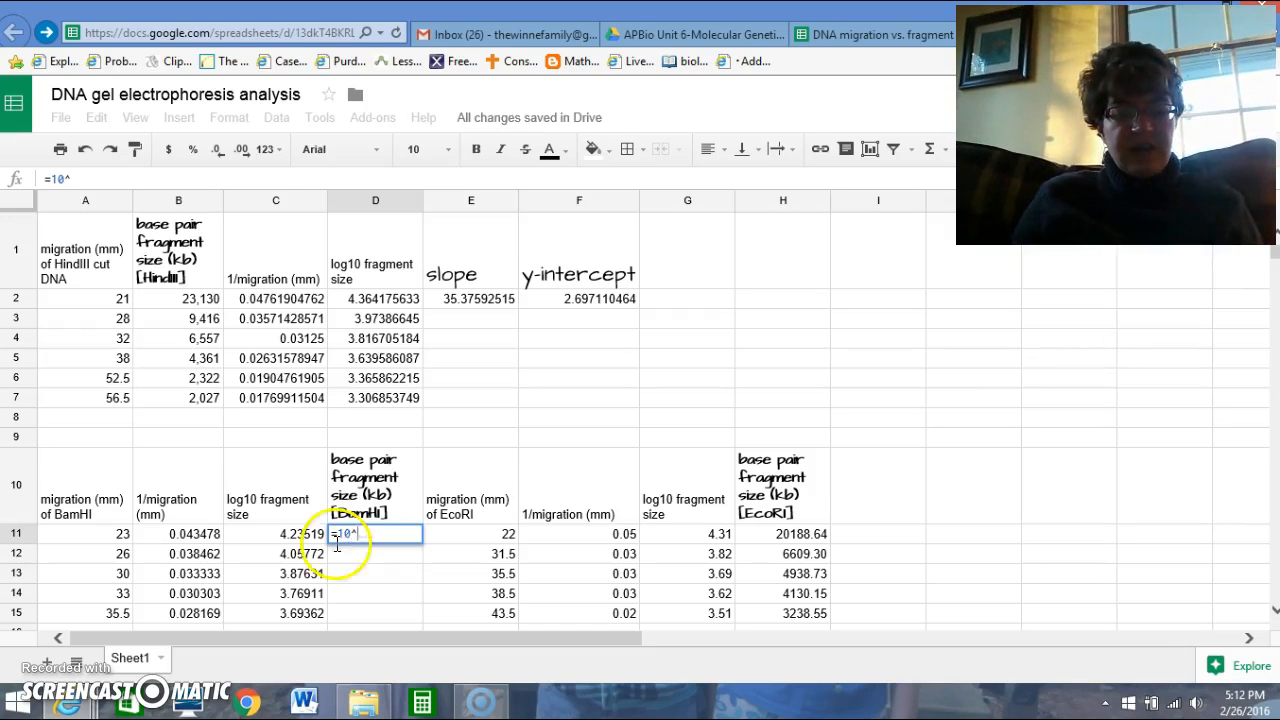
left_click(298, 541)
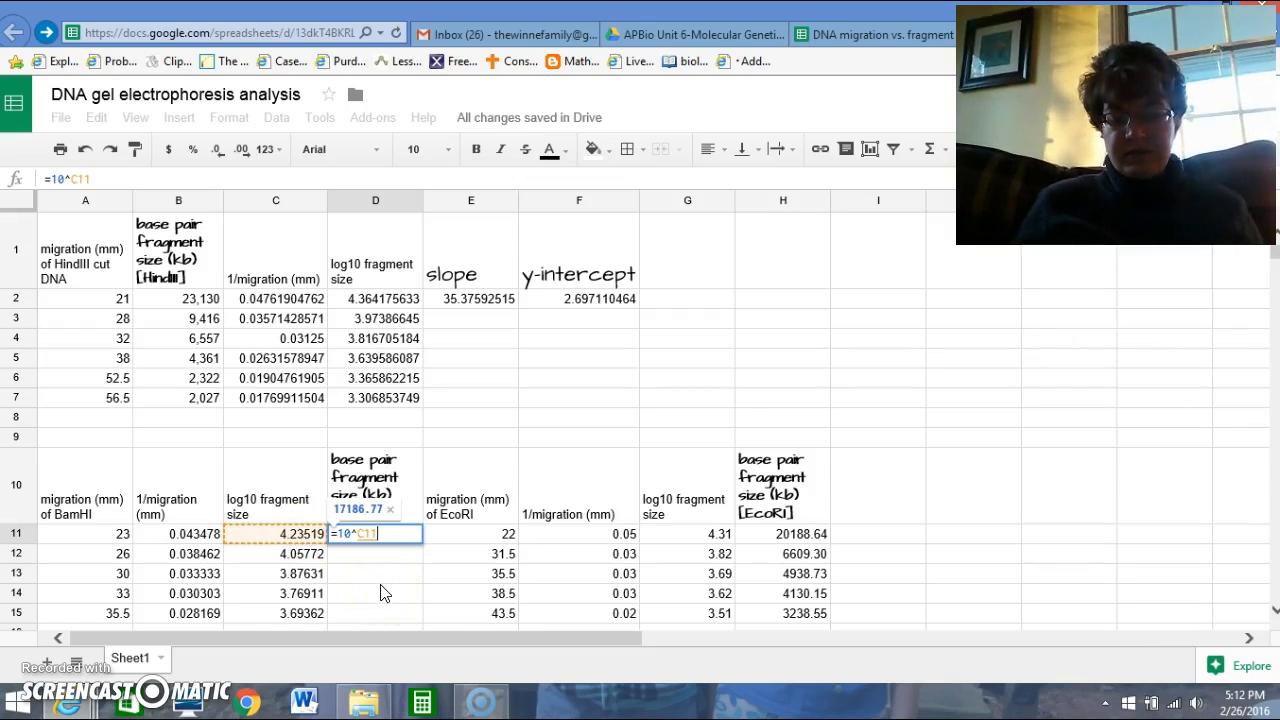
key("Return")
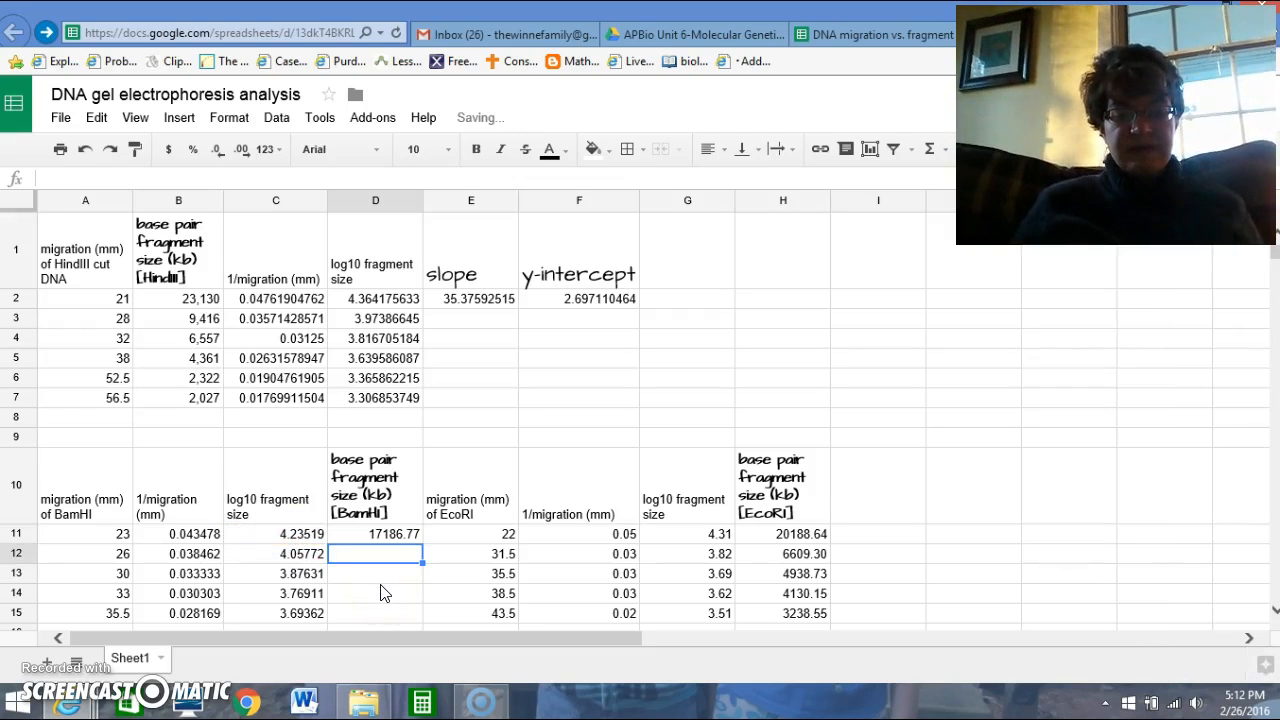
Fill the fragment size formula from D11 through D15 and display the BamHI sizes as whole numbers without decimals.
left_click(388, 537)
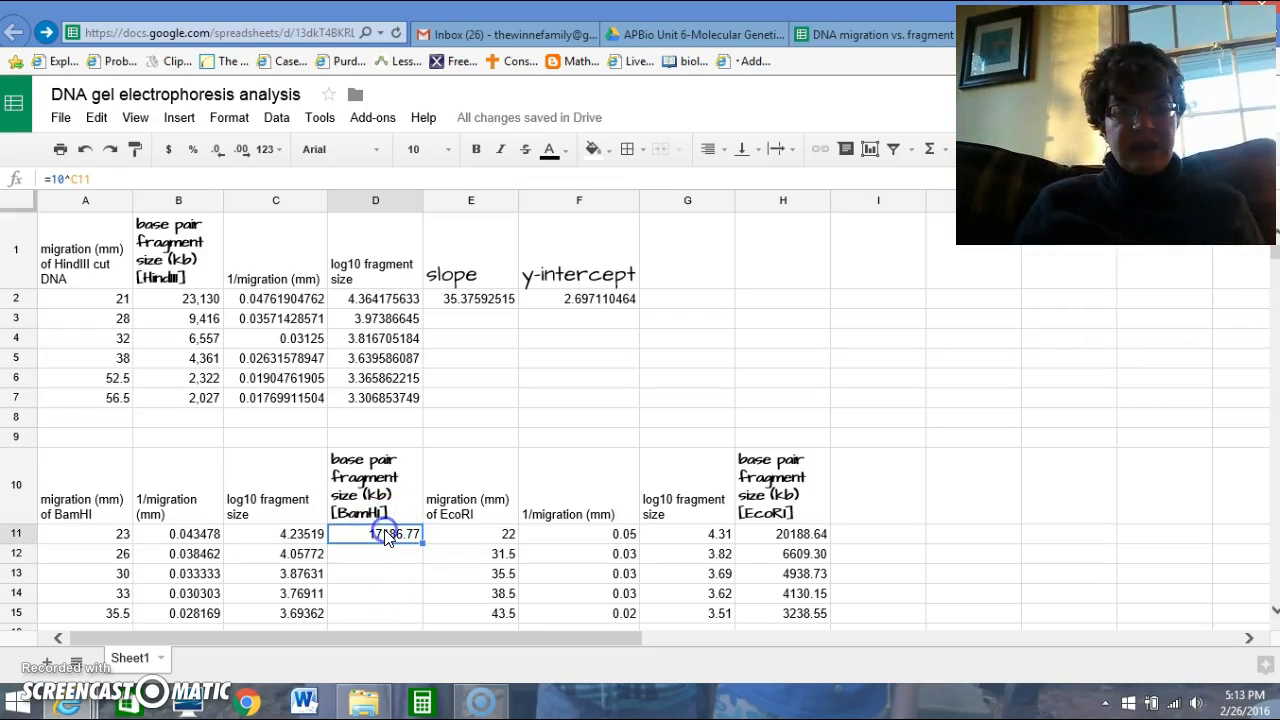
left_click_drag(423, 540, 423, 616)
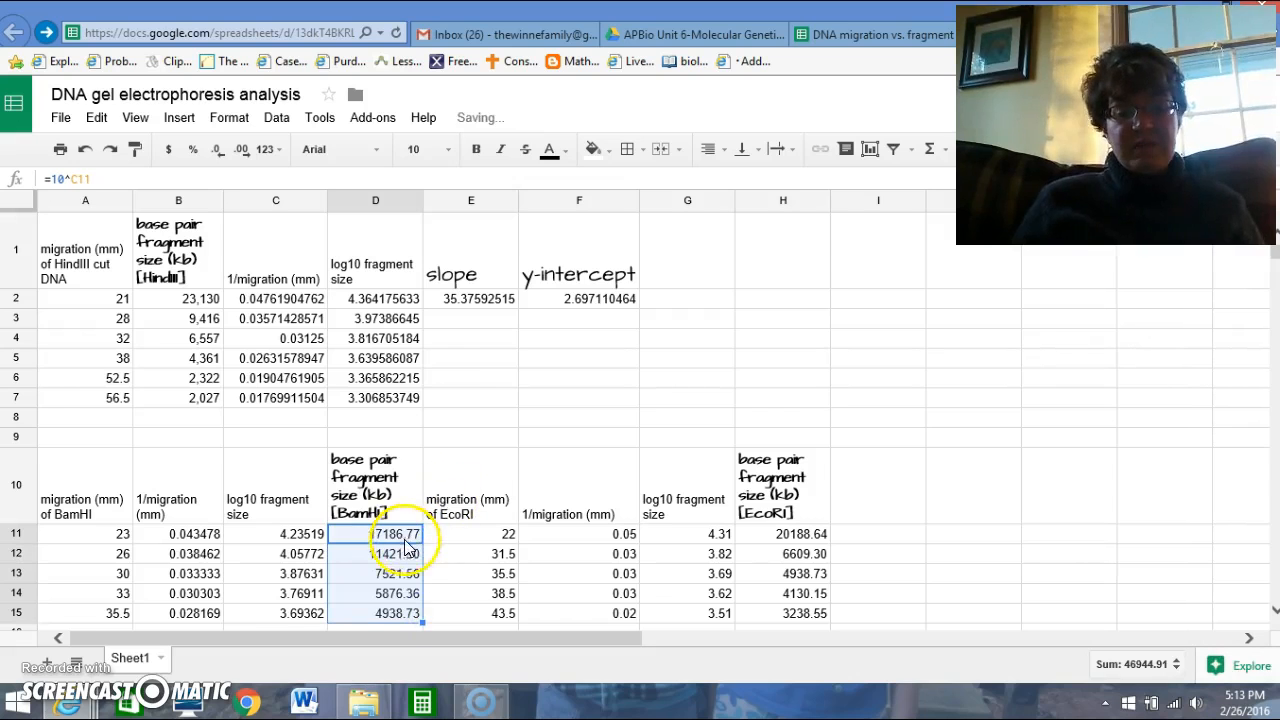
left_click(353, 600)
left_click_drag(382, 535, 390, 620)
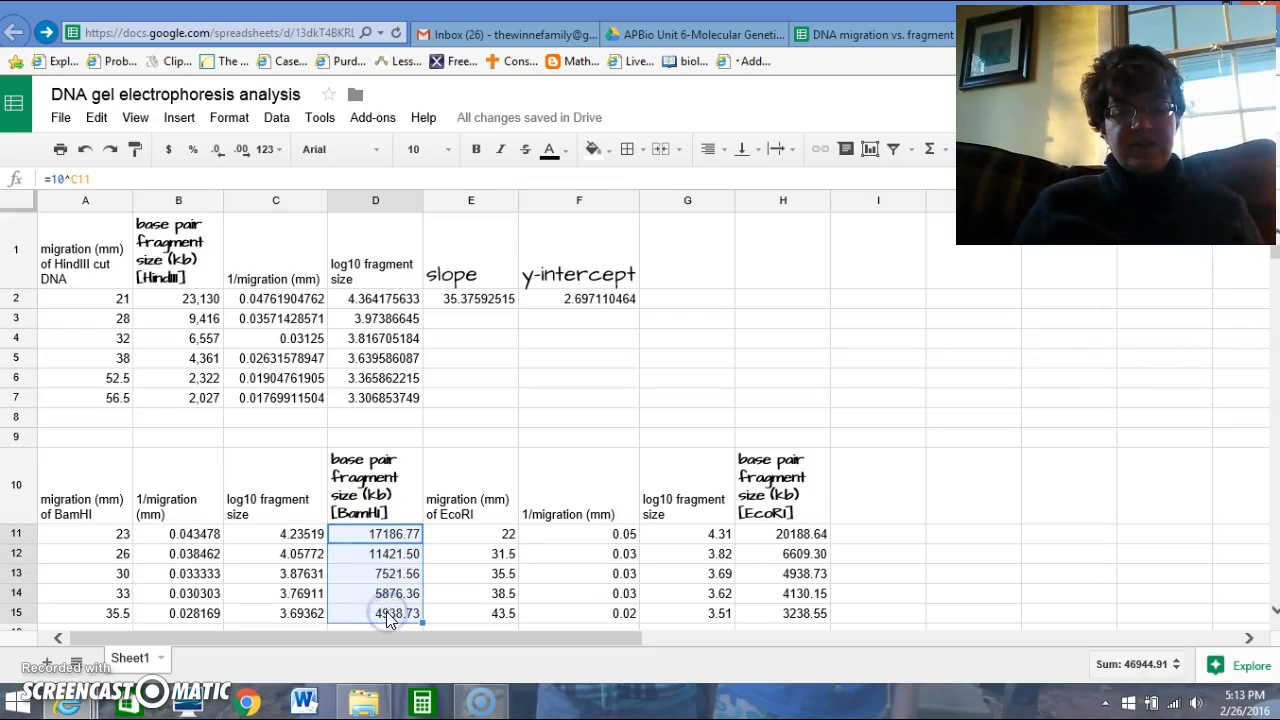
left_click(217, 152)
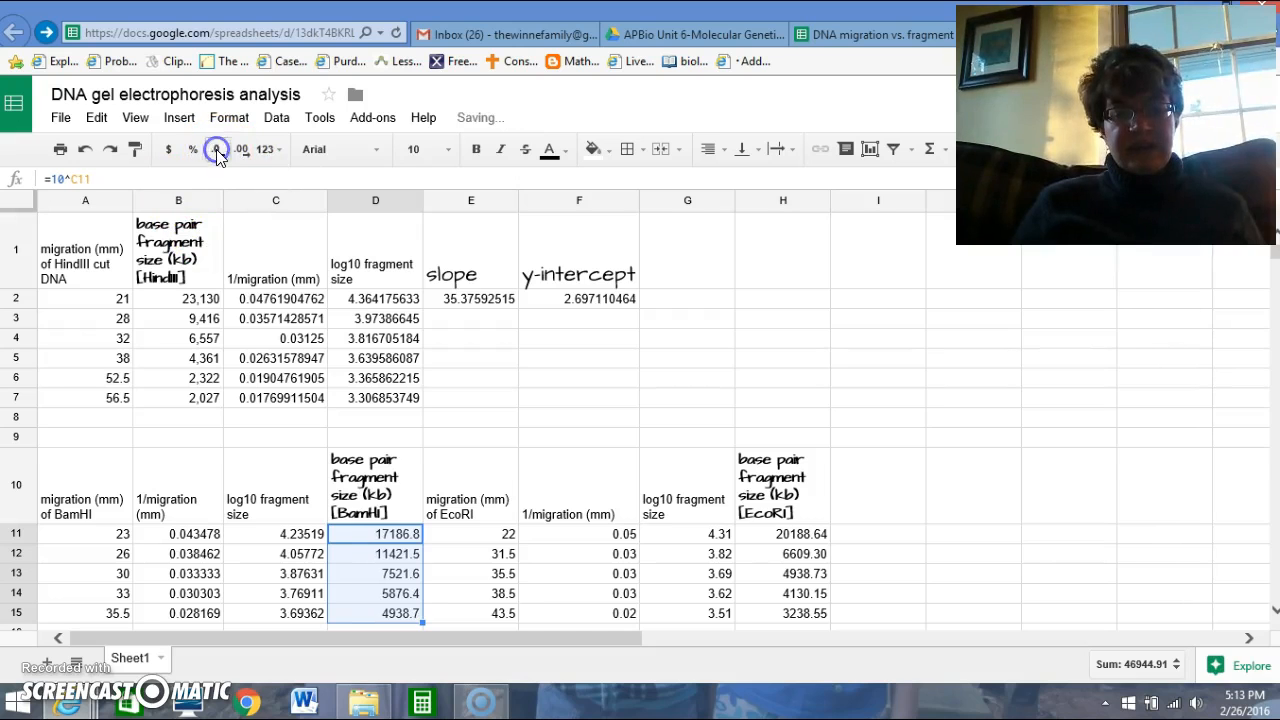
left_click(217, 152)
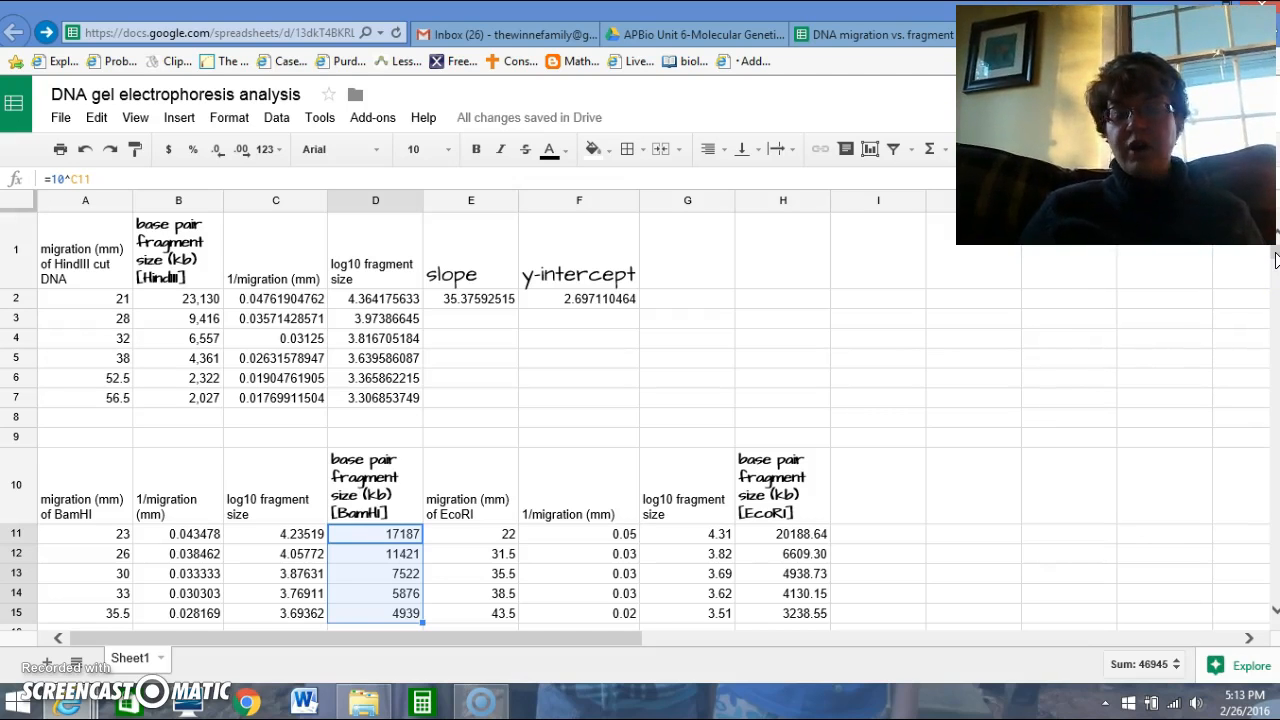
left_click(1275, 259)
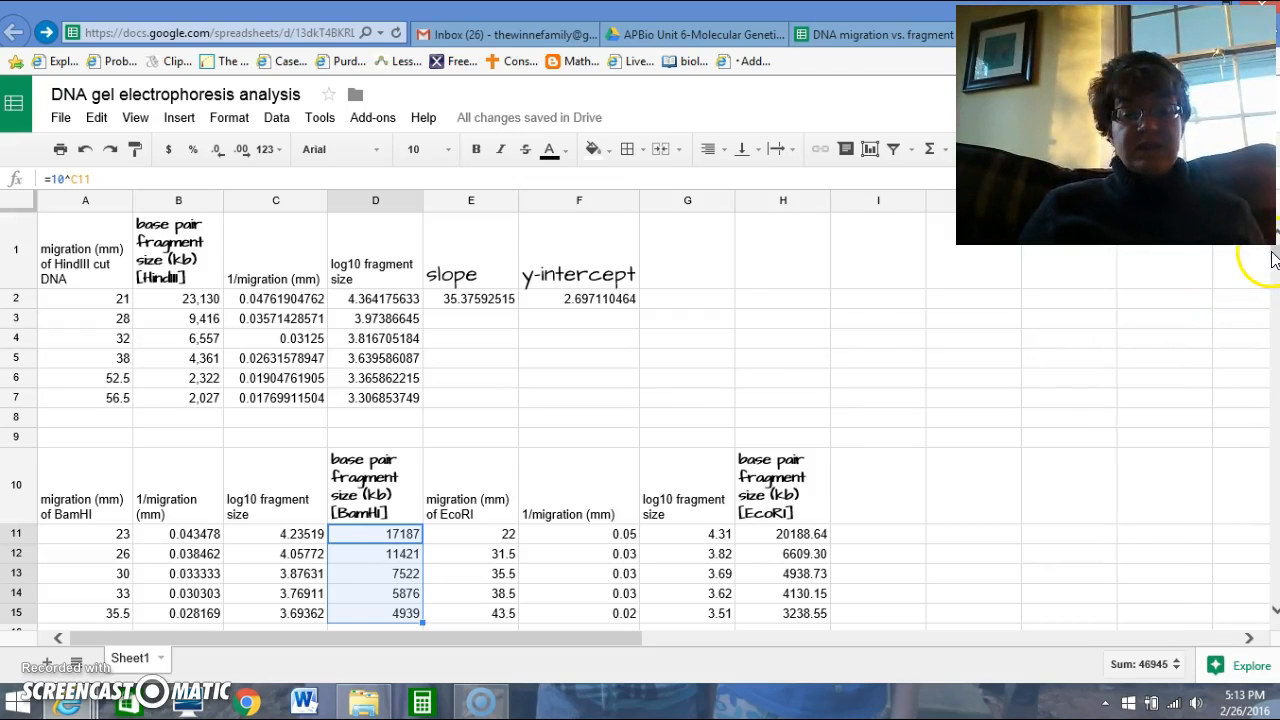